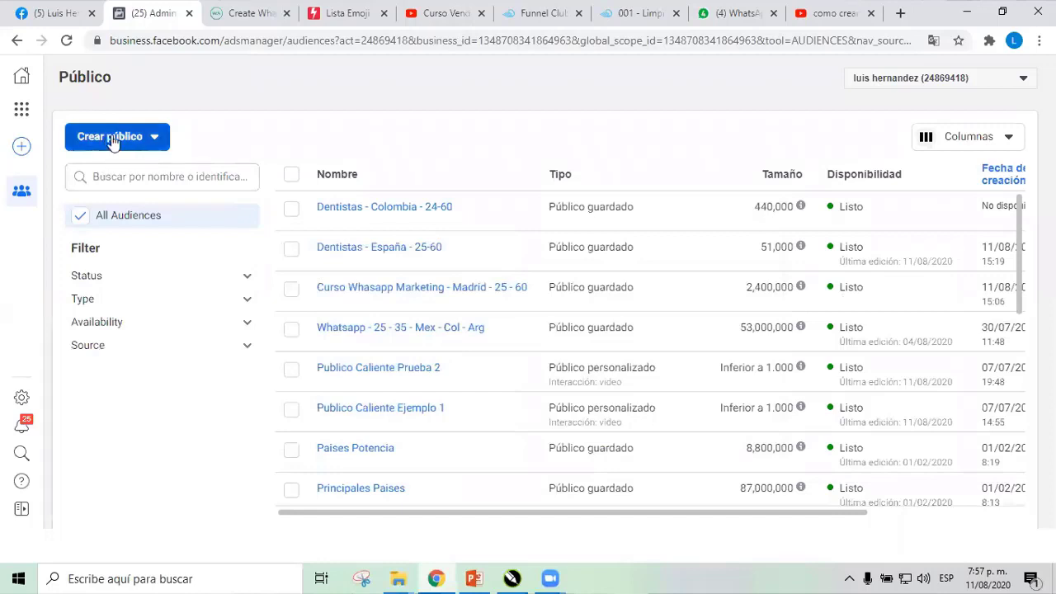
- Start a new saved audience and name it "Curso de Whatsapp Marketing"
{"action": "left_click", "coordinate": [112, 139]}
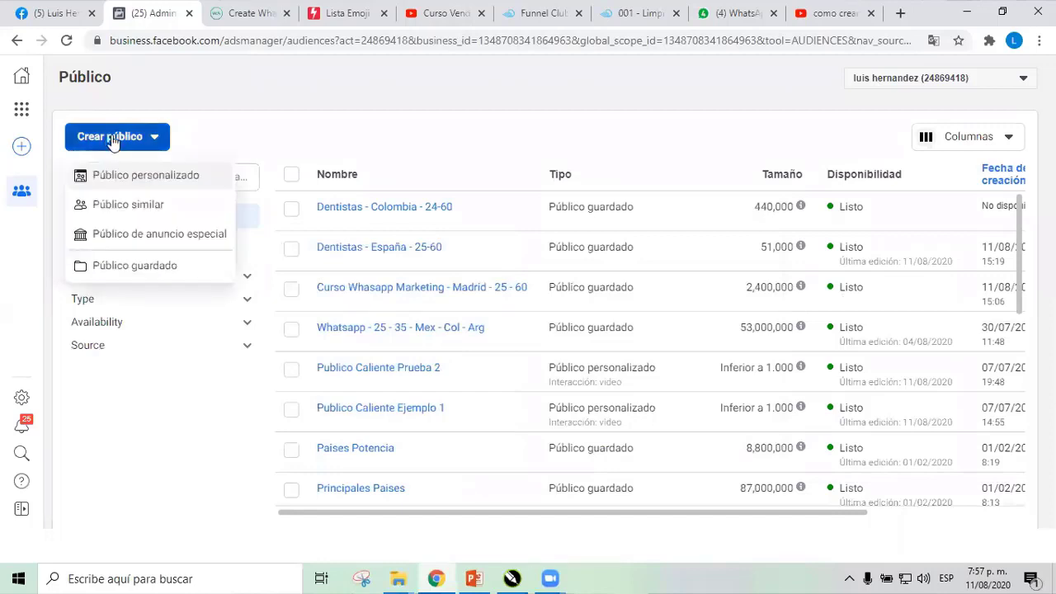
{"action": "left_click", "coordinate": [128, 265]}
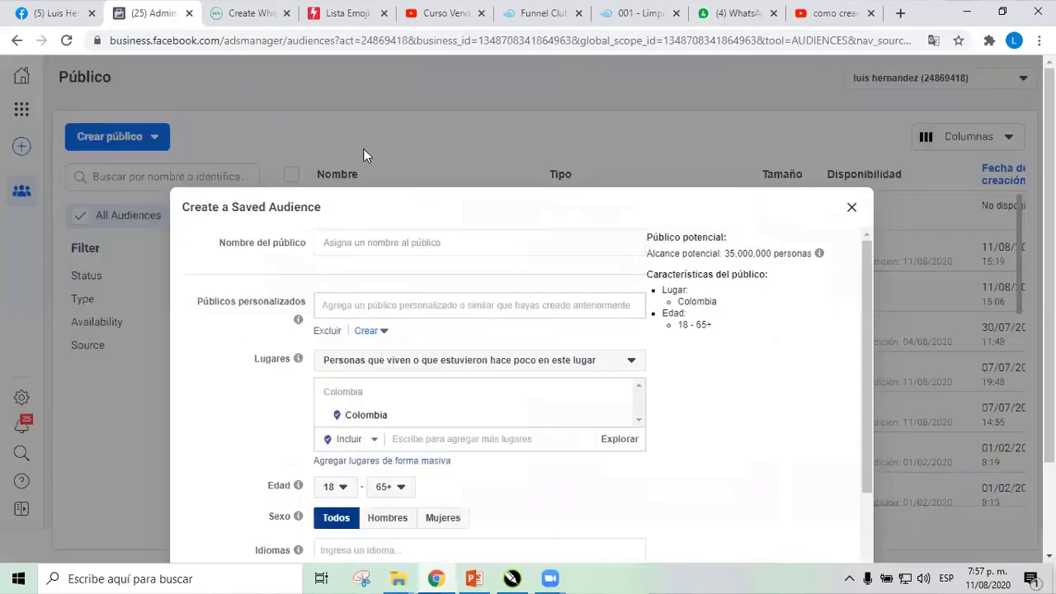
{"action": "left_click", "coordinate": [359, 138]}
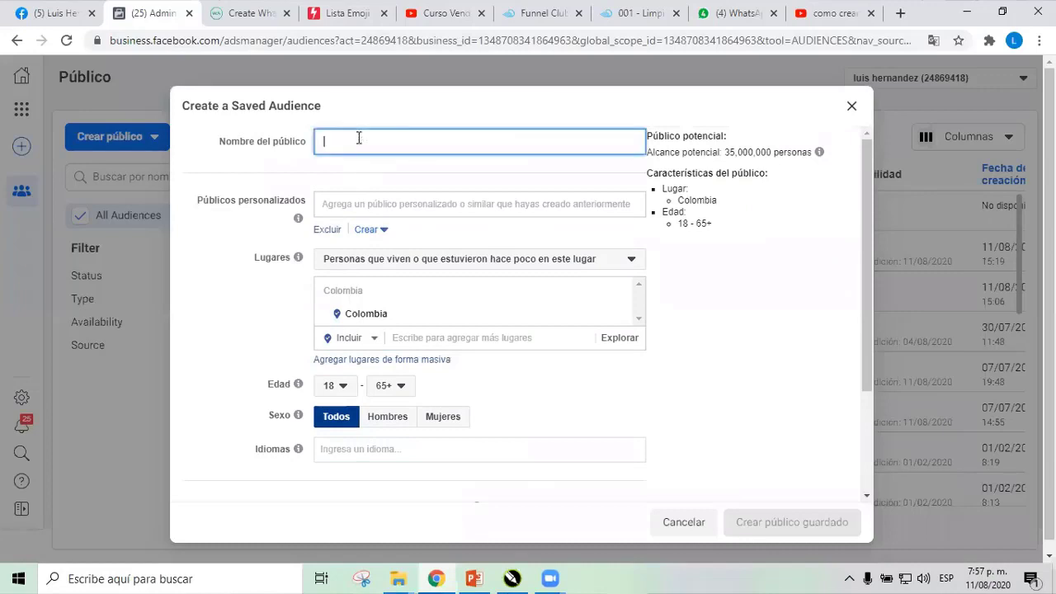
{"action": "type", "text": "Curso de Whast"}
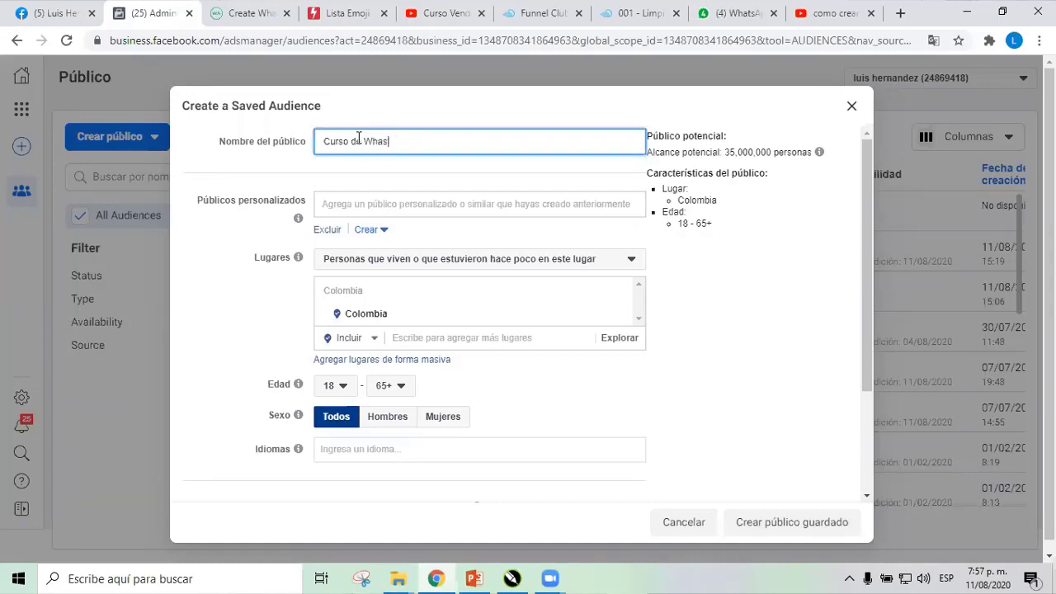
{"action": "key", "text": "BackSpace"}
{"action": "type", "text": "tsapp Marketing"}
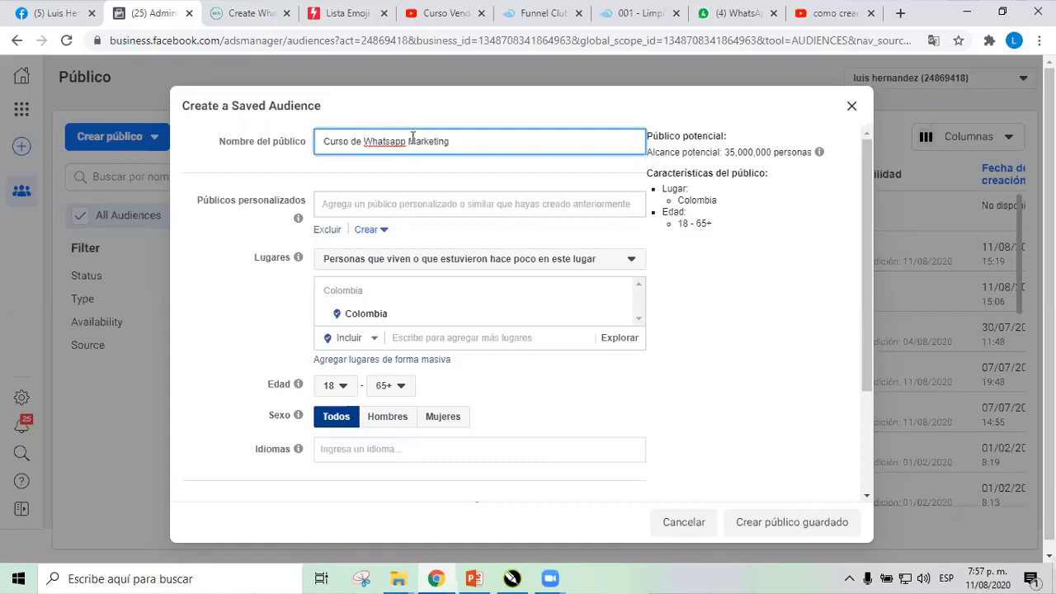
- Reword the audience name to "Curso de Ventas por Whatsapp"
{"action": "left_click_drag", "start_coordinate": [413, 141], "coordinate": [468, 141]}
{"action": "key", "text": "BackSpace"}
{"action": "left_click", "coordinate": [365, 141]}
{"action": "type", "text": "Venta"}
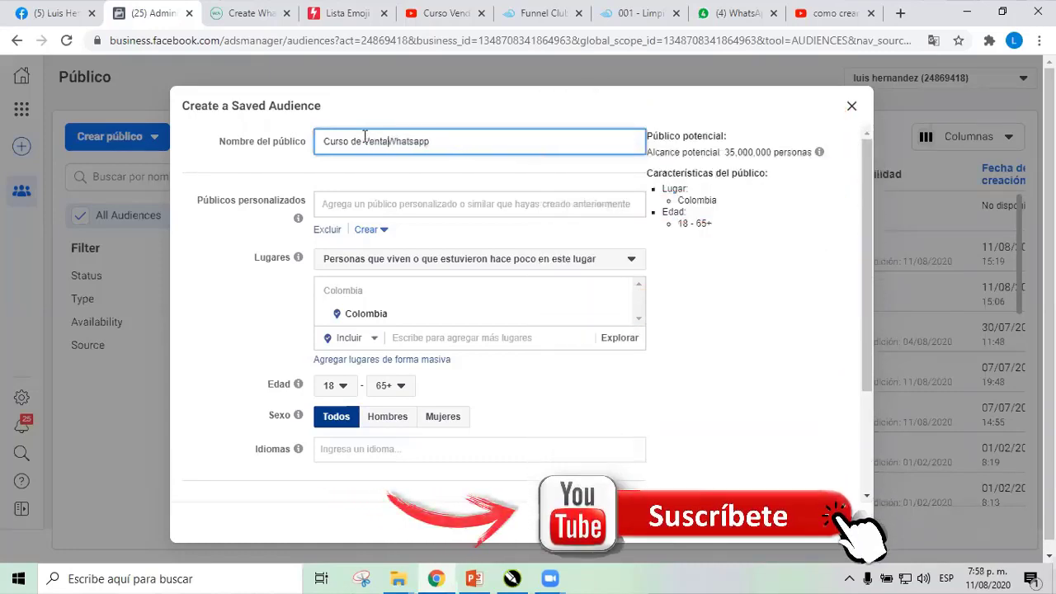
{"action": "type", "text": "s por"}
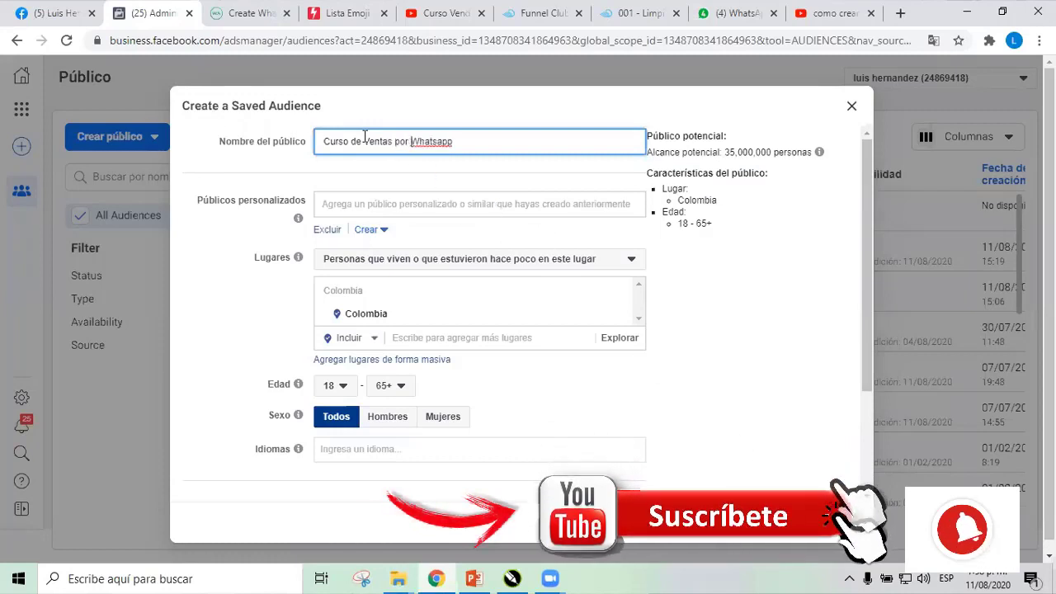
- Append the city and age range to the audience name as "- Barranquilla - 23 - 60"
{"action": "left_click", "coordinate": [456, 141]}
{"action": "type", "text": "-"}
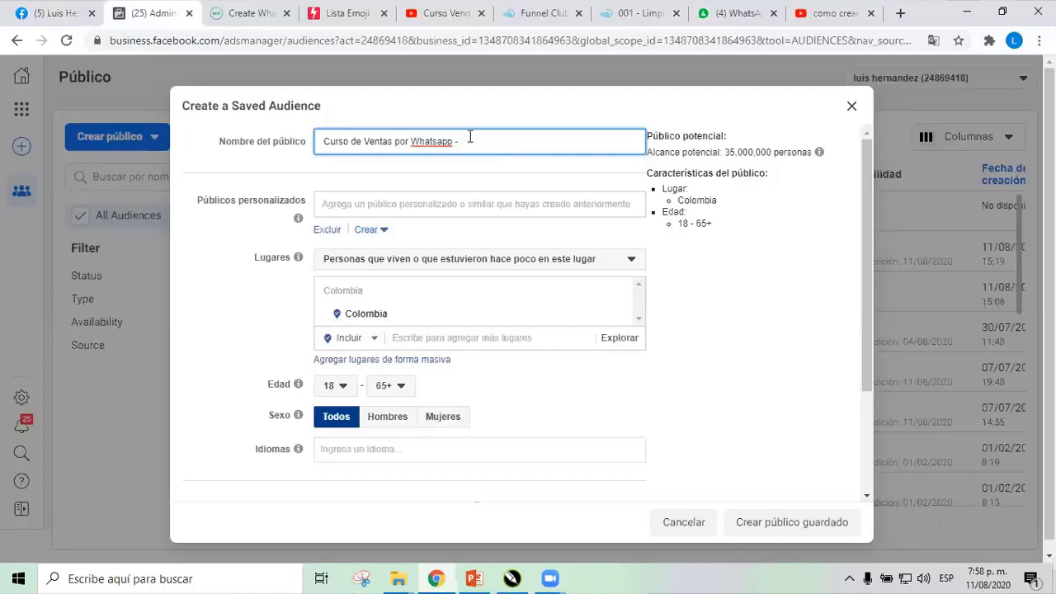
{"action": "type", "text": "Barranquilla -"}
{"action": "type", "text": "23"}
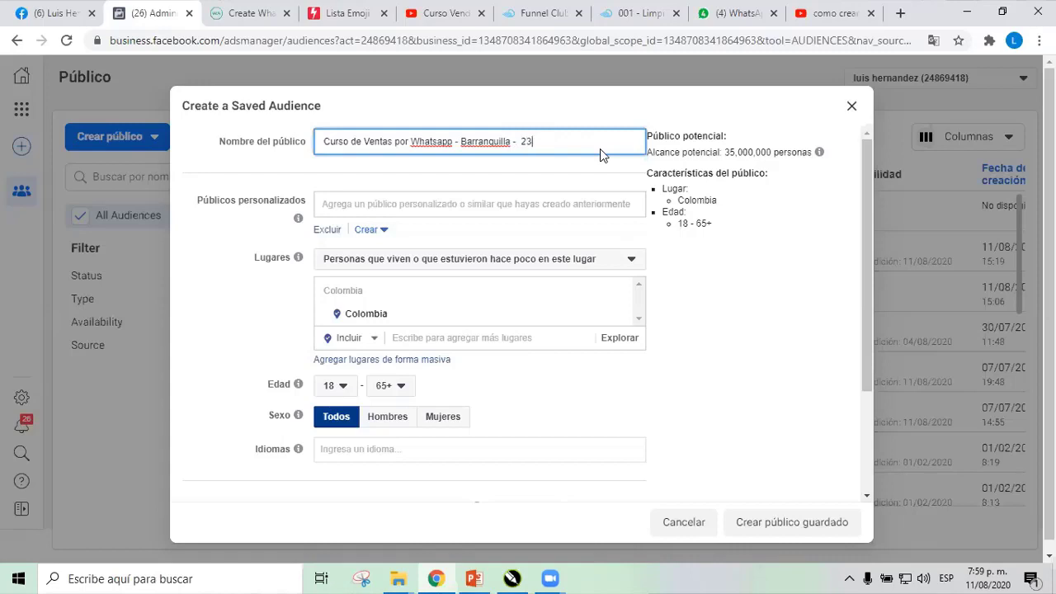
{"action": "type", "text": " - 60"}
{"action": "left_click", "coordinate": [737, 366]}
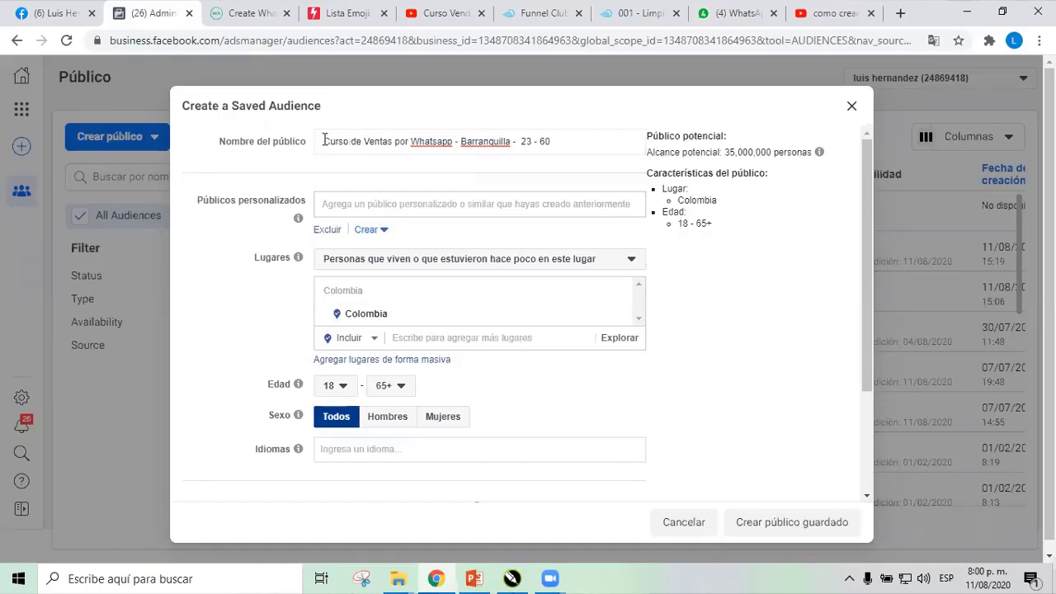
{"action": "left_click_drag", "start_coordinate": [322, 142], "coordinate": [579, 142]}
{"action": "left_click", "coordinate": [462, 140]}
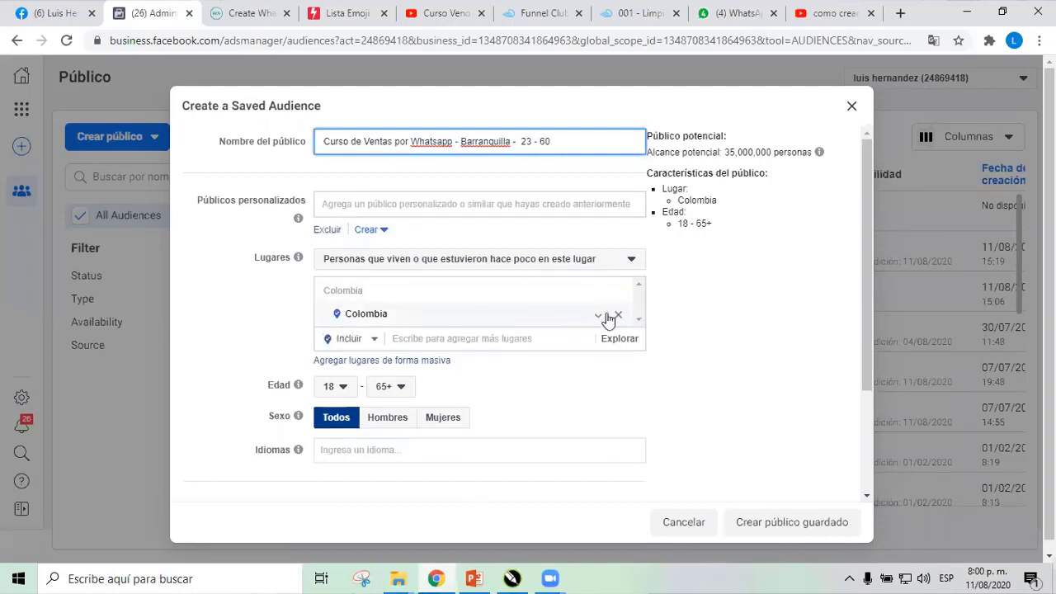
- Replace the Colombia location with the city of Barranquilla, Atlantico, Colombia
{"action": "left_click", "coordinate": [620, 318]}
{"action": "left_click", "coordinate": [619, 317]}
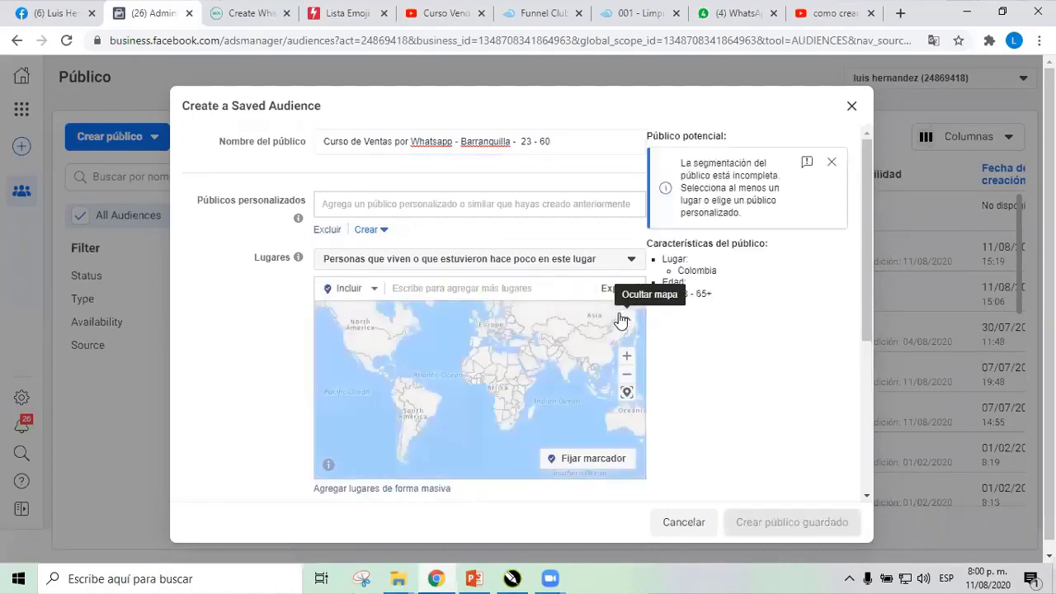
{"action": "left_click", "coordinate": [466, 286]}
{"action": "type", "text": "B"}
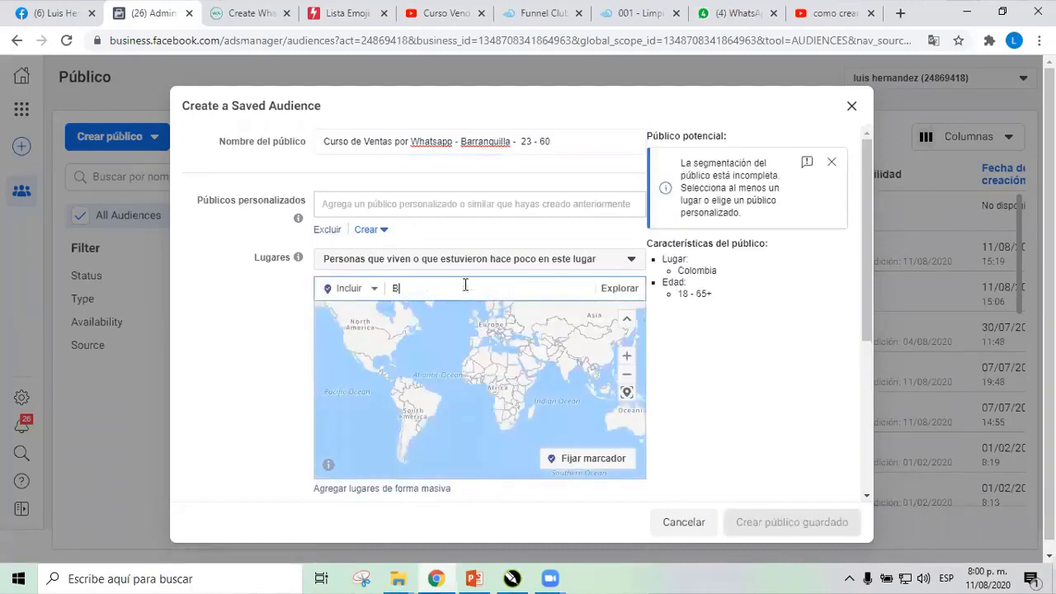
{"action": "type", "text": "arranquilla"}
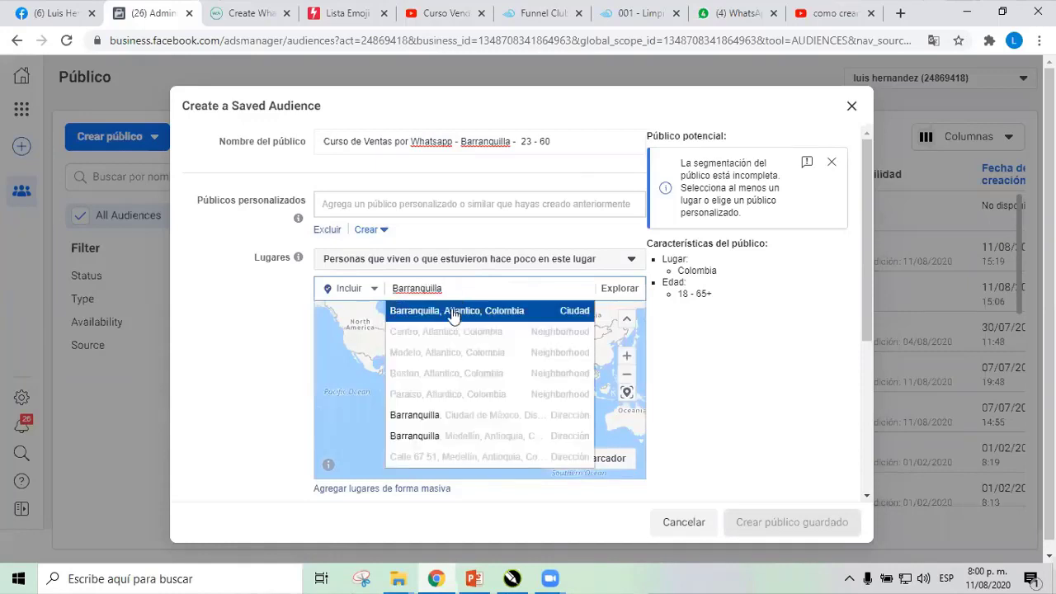
{"action": "left_click", "coordinate": [579, 317]}
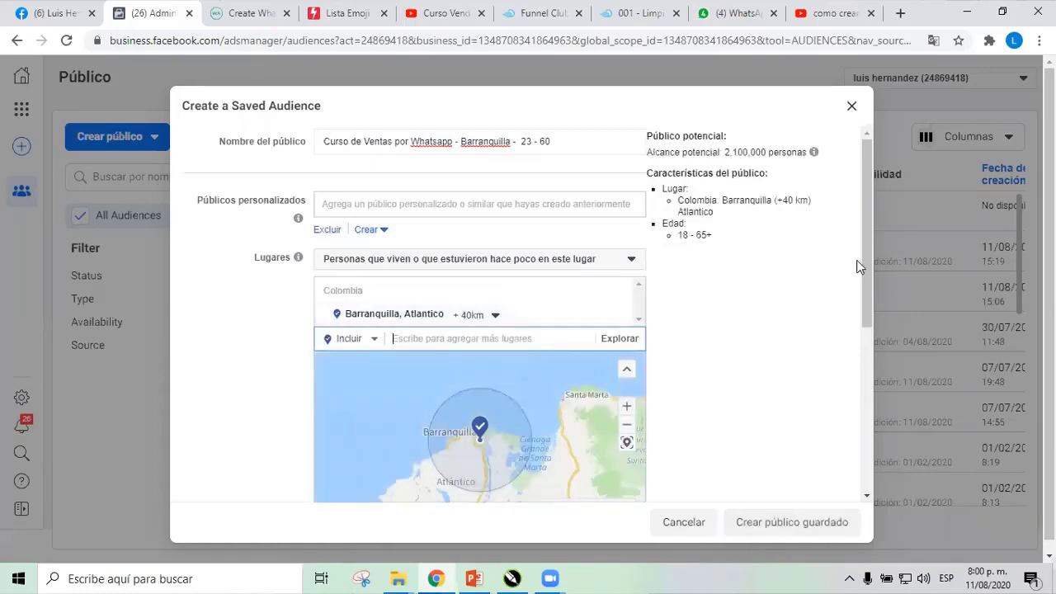
- Set the targeting radius around Barranquilla to 17 km
{"action": "left_click_drag", "start_coordinate": [866, 255], "coordinate": [856, 299]}
{"action": "scroll", "coordinate": [487, 363], "scroll_direction": "down", "scroll_amount": 1}
{"action": "scroll", "coordinate": [487, 363], "scroll_direction": "down", "scroll_amount": 2}
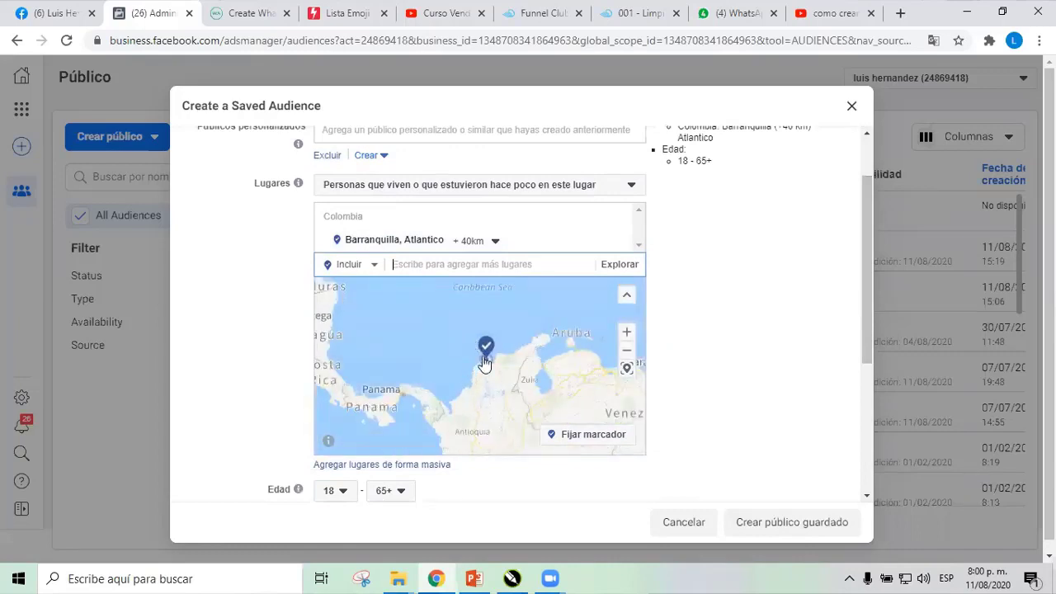
{"action": "scroll", "coordinate": [483, 354], "scroll_direction": "up", "scroll_amount": 3}
{"action": "left_click_drag", "start_coordinate": [483, 354], "coordinate": [549, 377]}
{"action": "scroll", "coordinate": [551, 374], "scroll_direction": "down", "scroll_amount": 2}
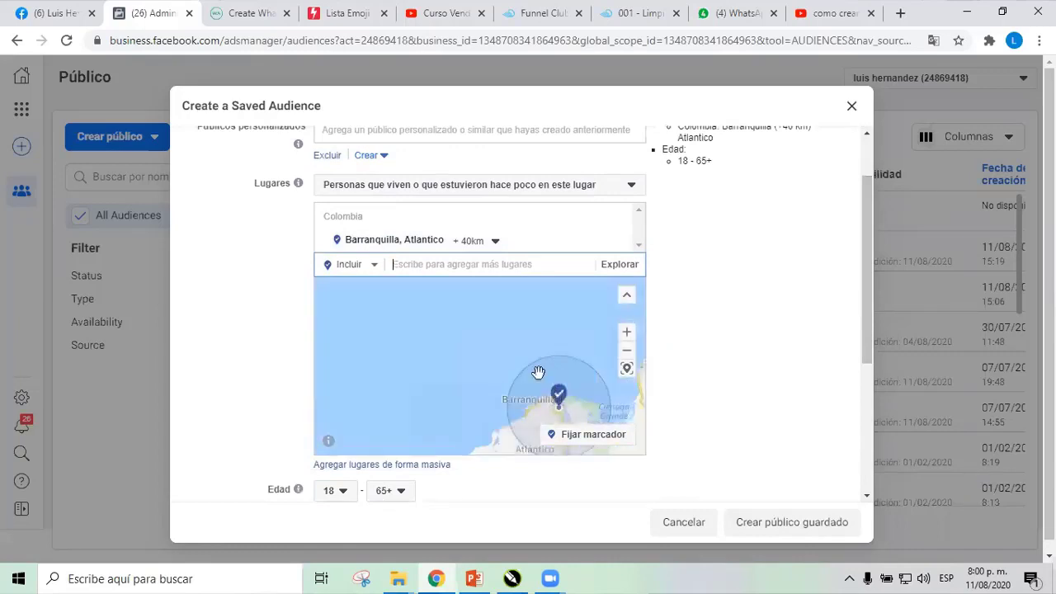
{"action": "left_click", "coordinate": [496, 242]}
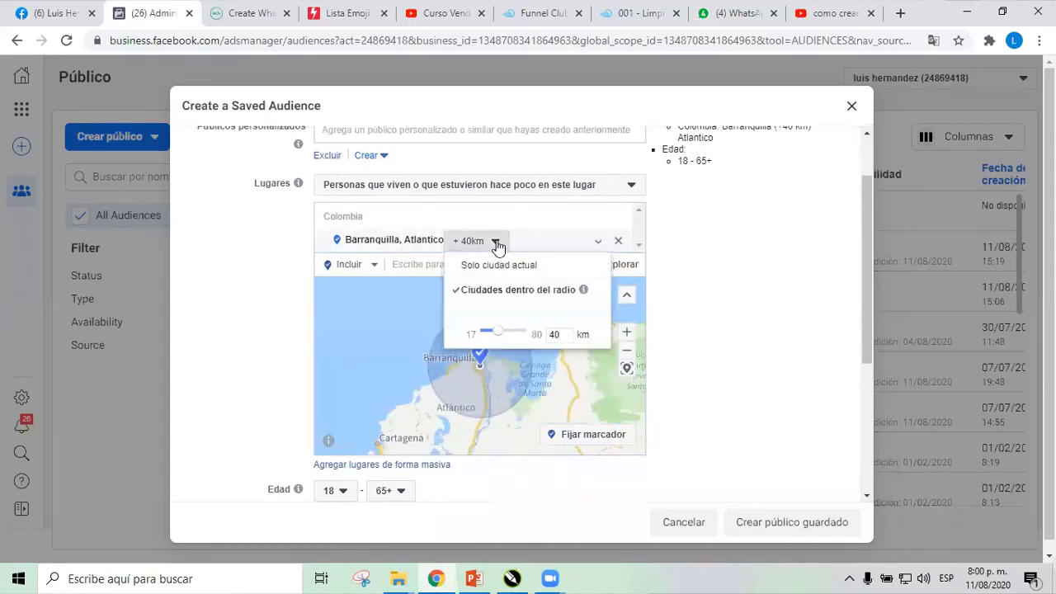
{"action": "left_click_drag", "start_coordinate": [496, 334], "coordinate": [464, 335]}
{"action": "left_click", "coordinate": [471, 349]}
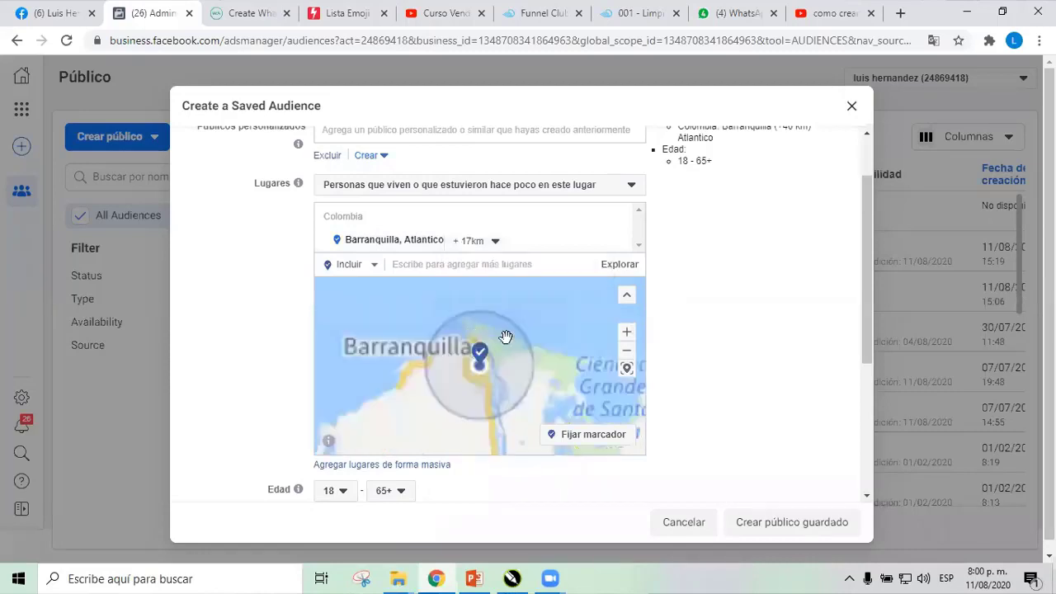
- Set the targeting radius around Barranquilla to 80 km
{"action": "left_click", "coordinate": [492, 241]}
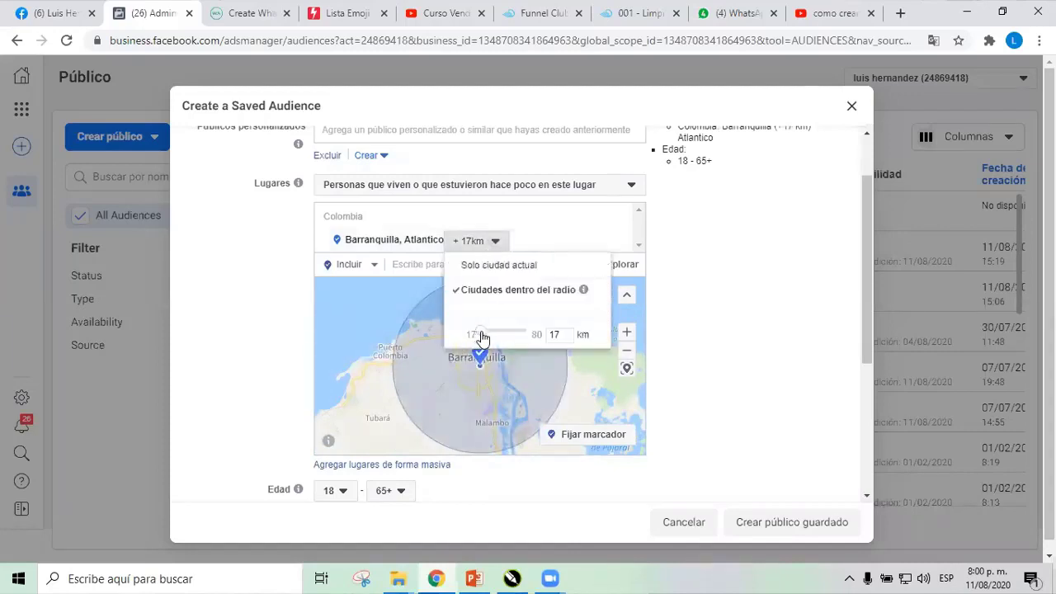
{"action": "left_click_drag", "start_coordinate": [483, 336], "coordinate": [536, 333]}
{"action": "left_click", "coordinate": [754, 487]}
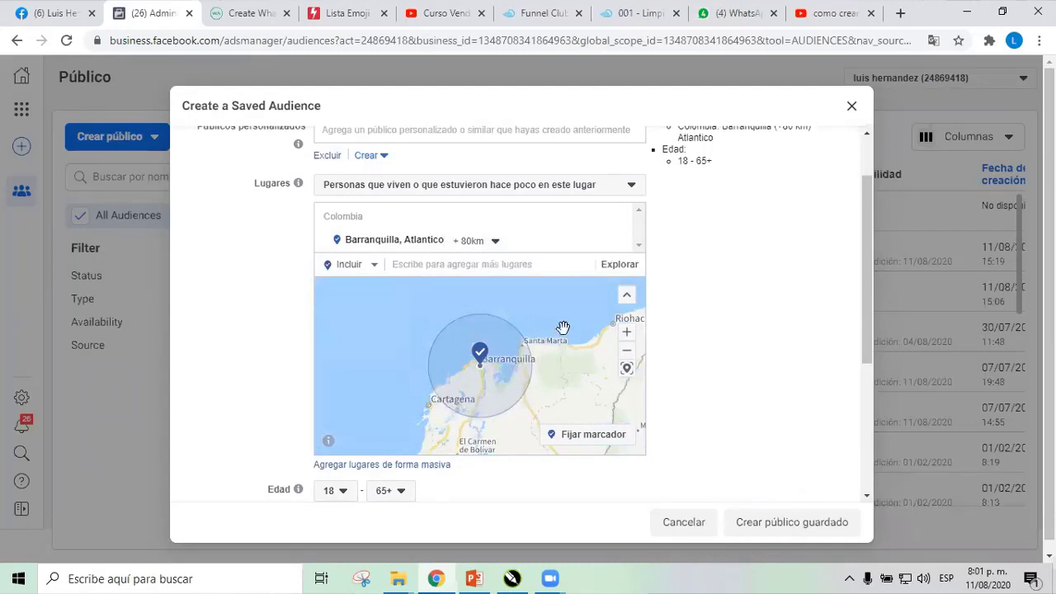
{"action": "scroll", "coordinate": [767, 271], "scroll_direction": "up", "scroll_amount": 1}
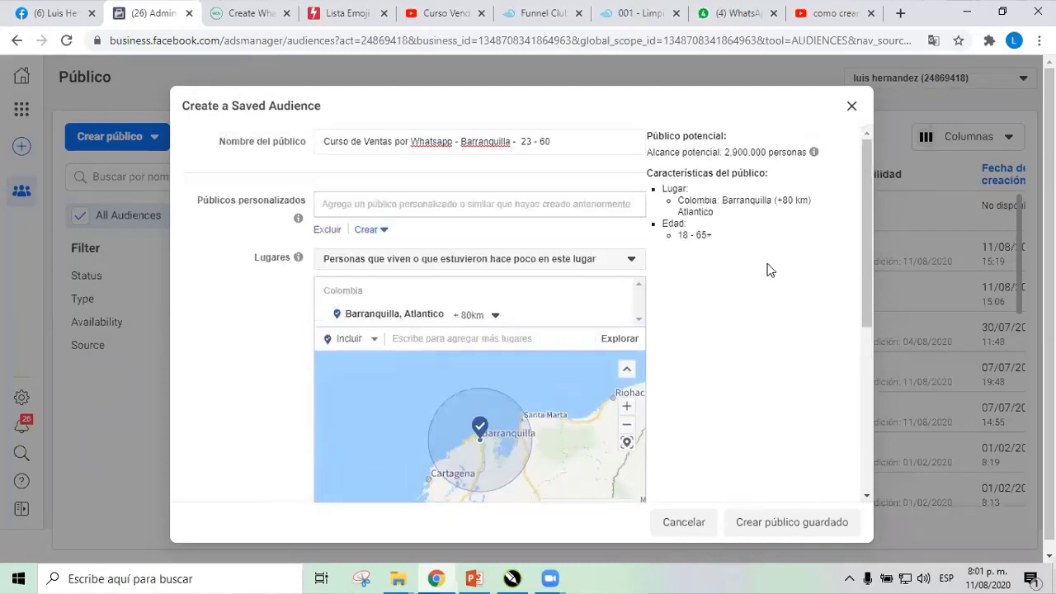
{"action": "mouse_move", "coordinate": [522, 320]}
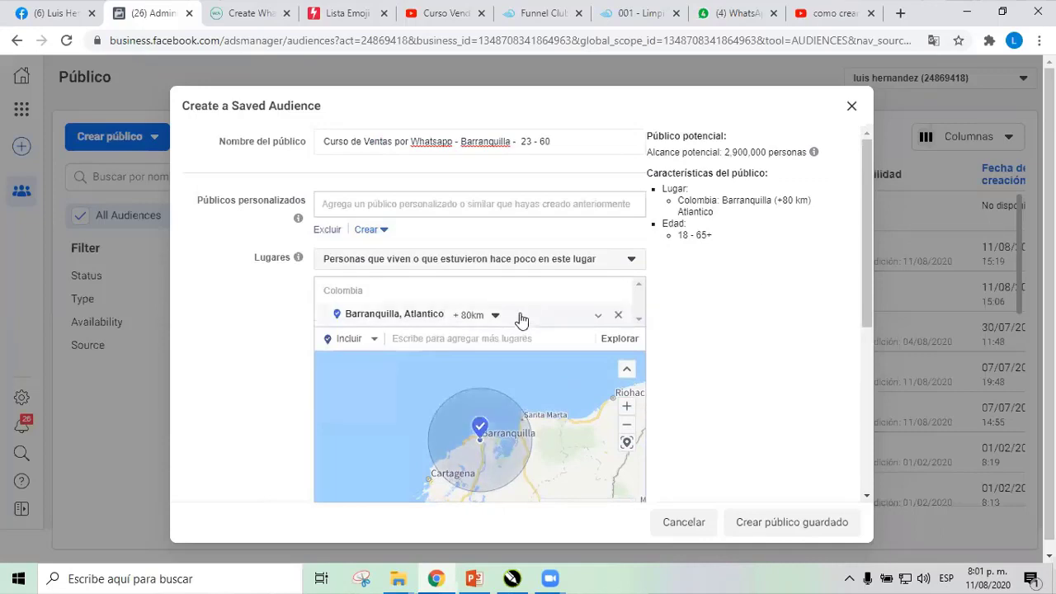
- Set the audience's age range to 23 to 60
{"action": "scroll", "coordinate": [521, 320], "scroll_direction": "down", "scroll_amount": 3}
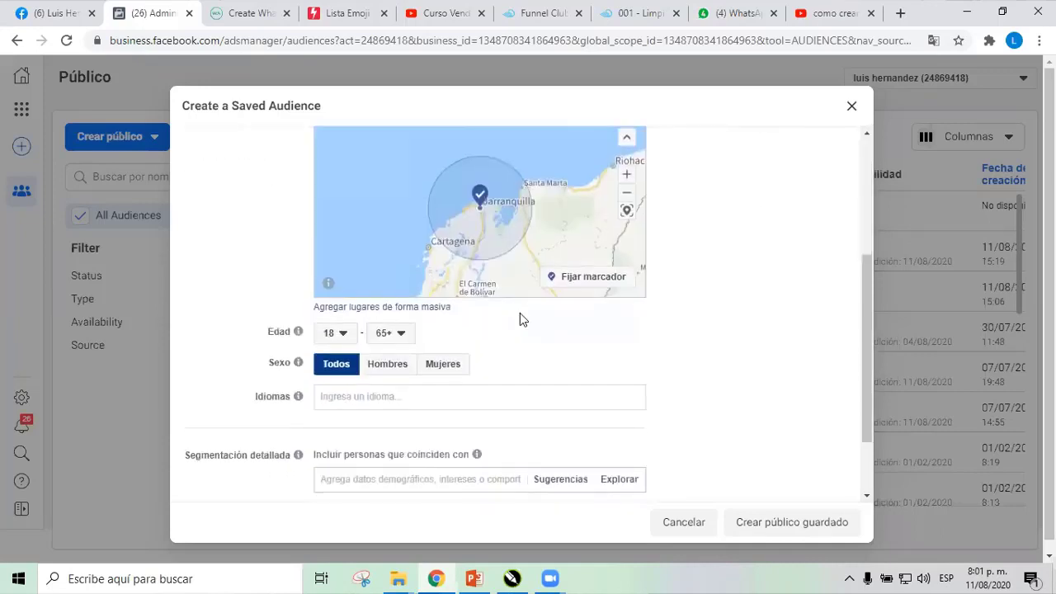
{"action": "scroll", "coordinate": [500, 330], "scroll_direction": "up", "scroll_amount": 3}
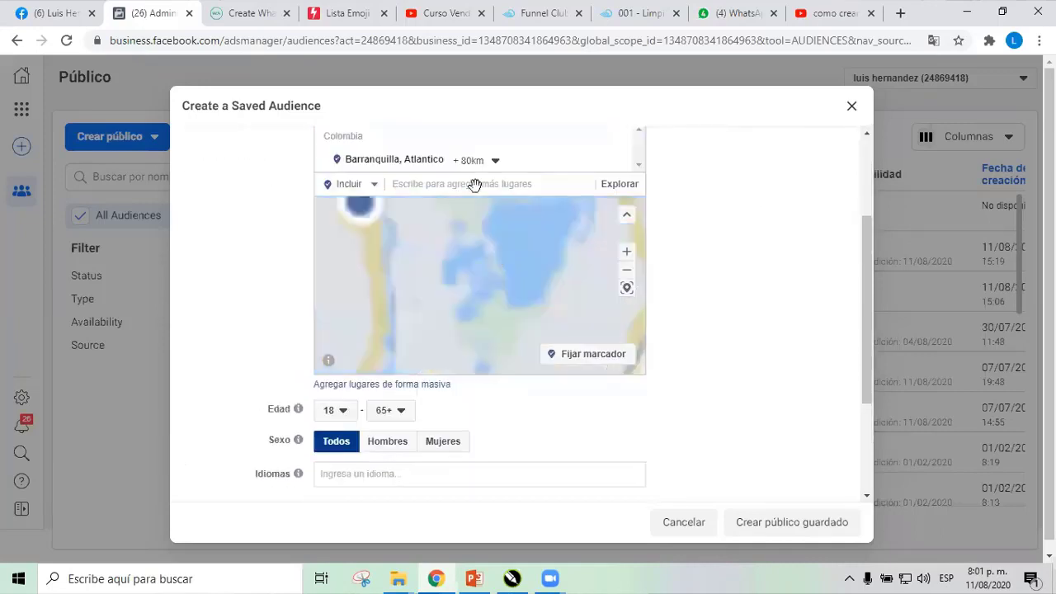
{"action": "scroll", "coordinate": [731, 207], "scroll_direction": "up", "scroll_amount": 4}
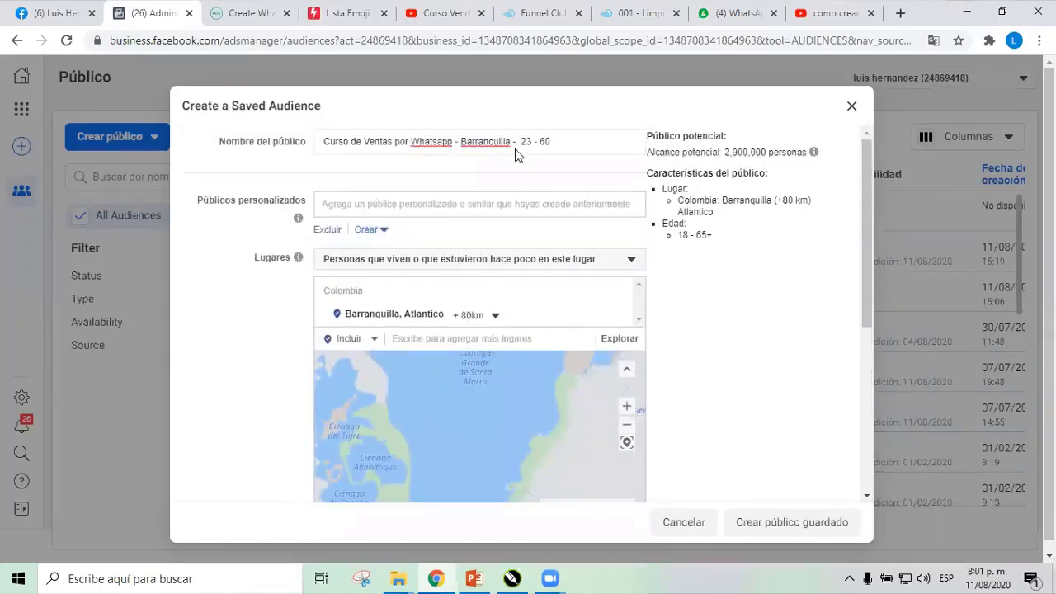
{"action": "scroll", "coordinate": [719, 356], "scroll_direction": "down", "scroll_amount": 5}
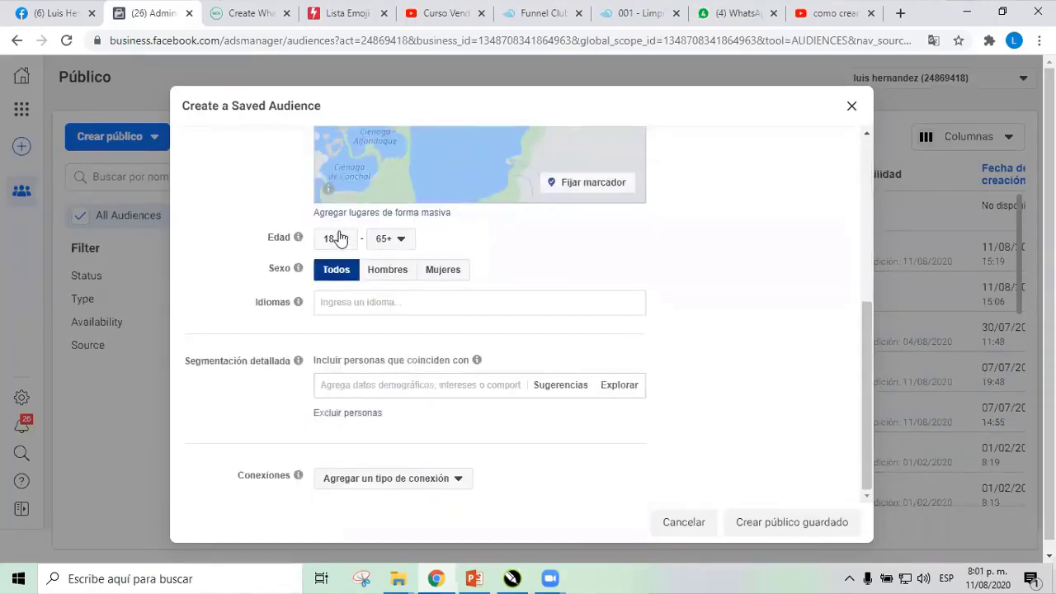
{"action": "left_click", "coordinate": [341, 242]}
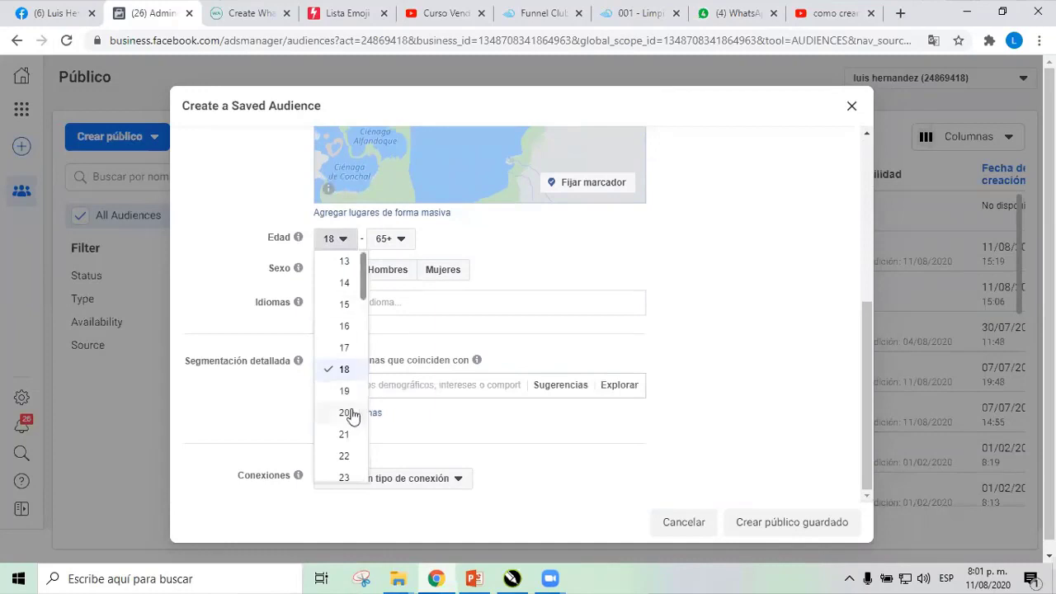
{"action": "scroll", "coordinate": [350, 414], "scroll_direction": "down", "scroll_amount": 3}
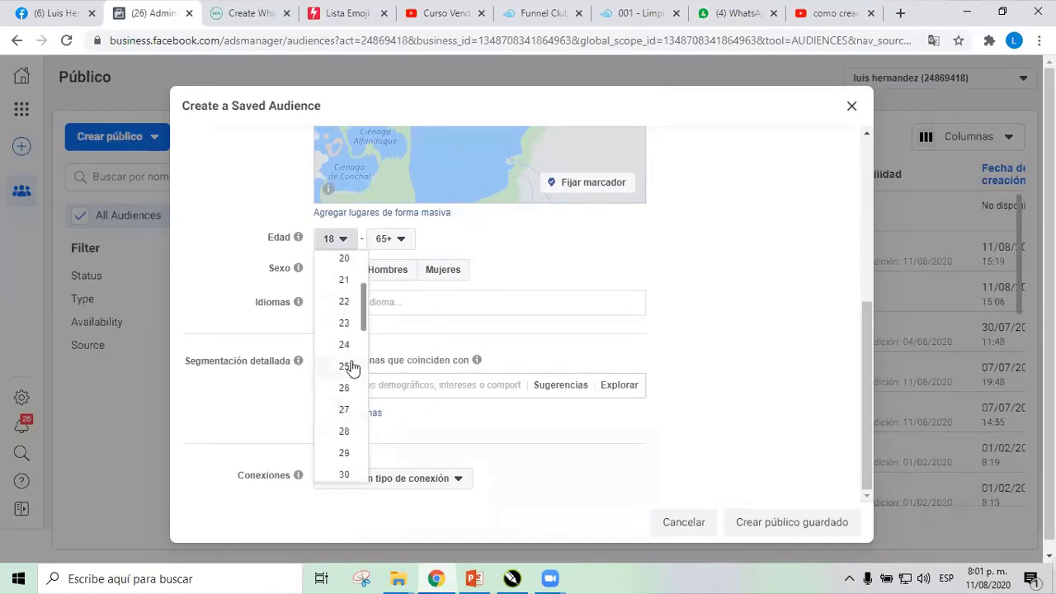
{"action": "left_click", "coordinate": [345, 323]}
{"action": "left_click", "coordinate": [400, 239]}
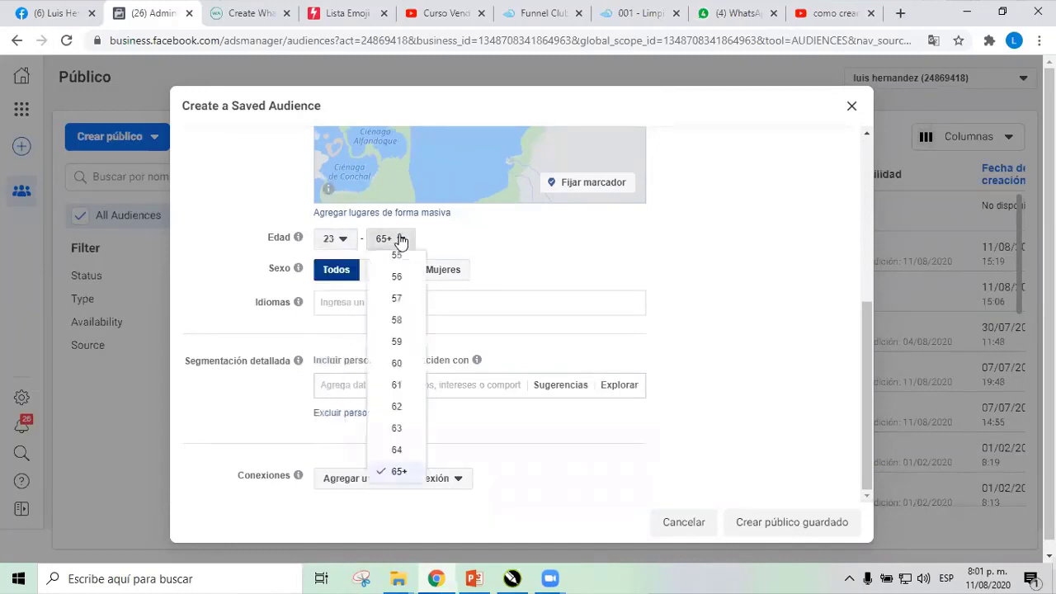
{"action": "left_click", "coordinate": [398, 363]}
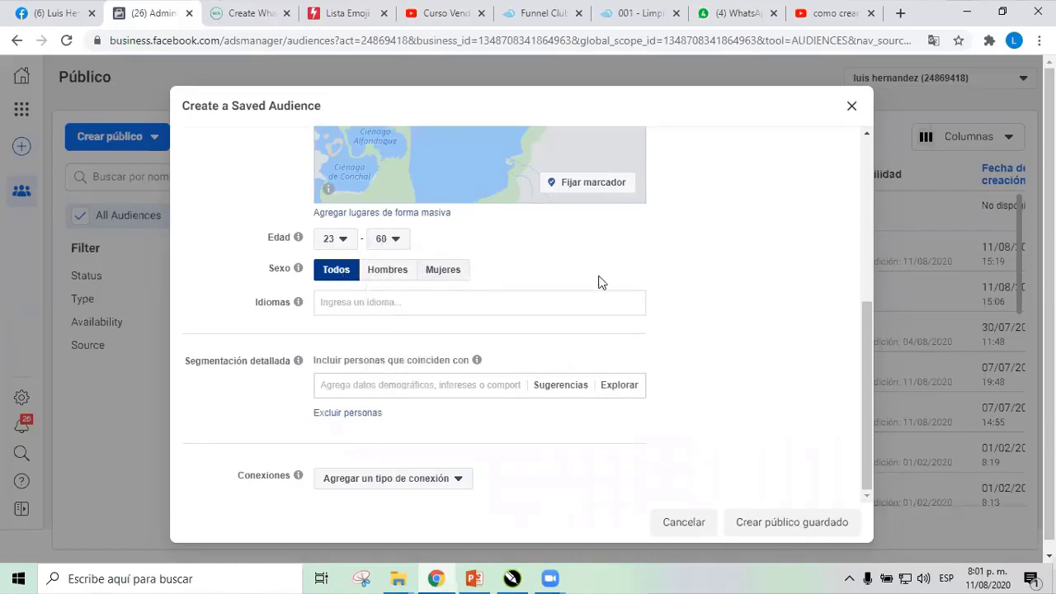
- Add Español (todos) as the audience's language
{"action": "left_click", "coordinate": [354, 305]}
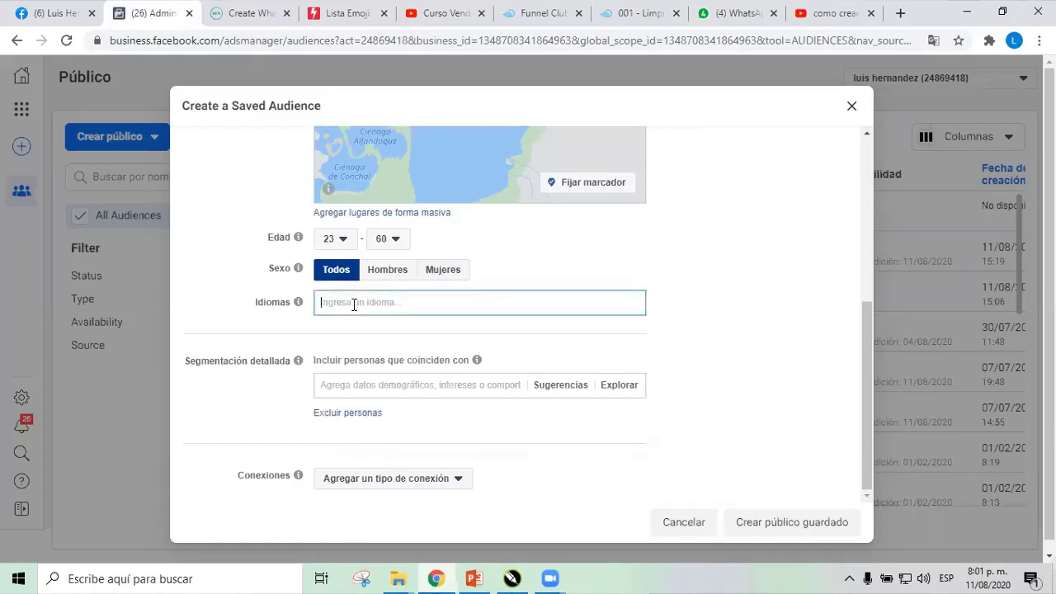
{"action": "type", "text": "E"}
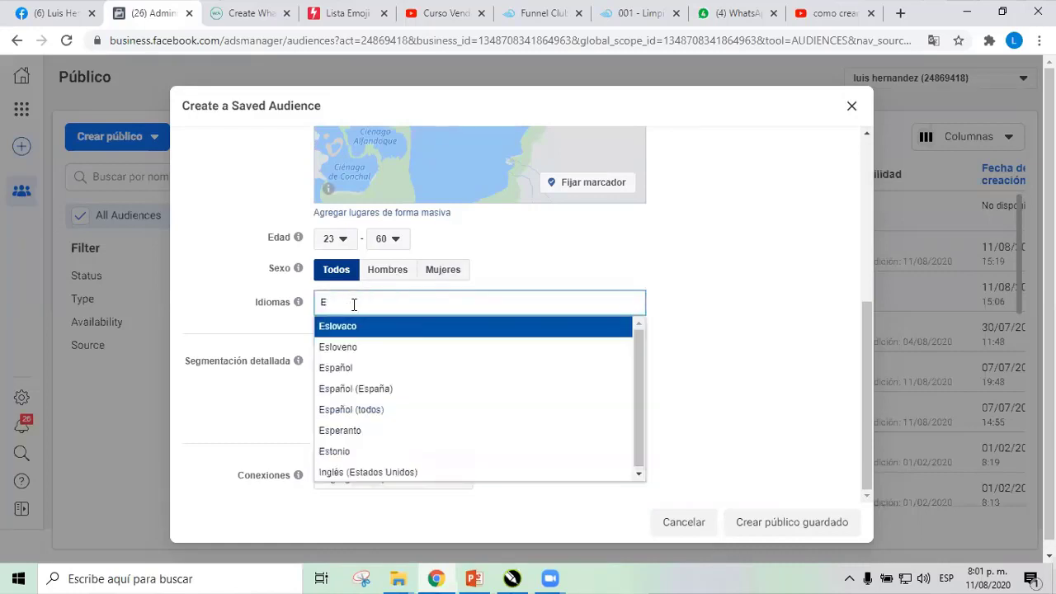
{"action": "left_click", "coordinate": [385, 410]}
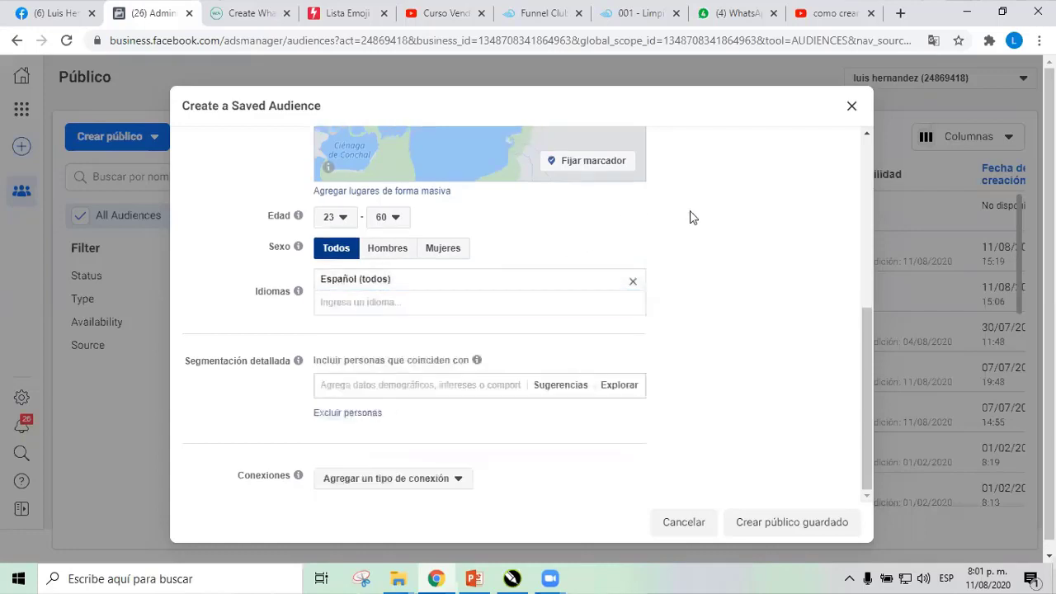
{"action": "scroll", "coordinate": [495, 343], "scroll_direction": "down", "scroll_amount": 1}
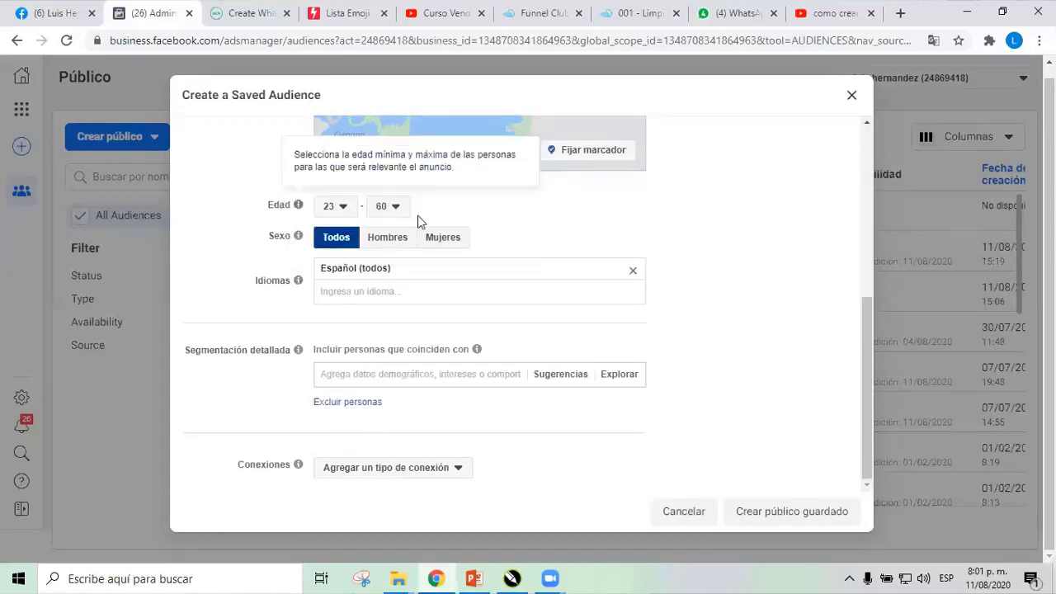
- Add WhatsApp from the Empresas (employer) category to the audience's detailed targeting
{"action": "left_click_drag", "start_coordinate": [868, 393], "coordinate": [845, 172]}
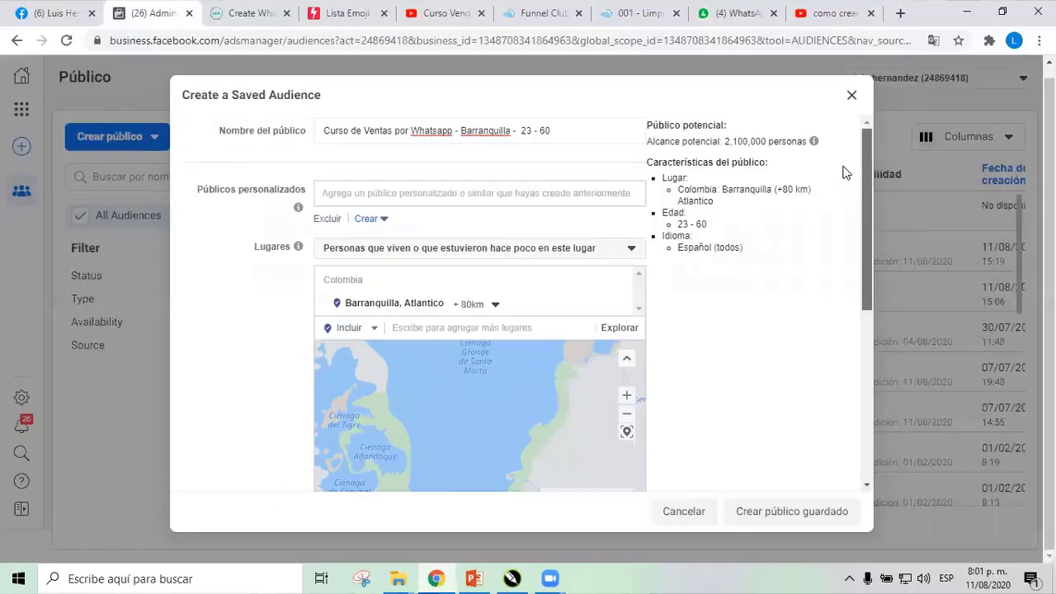
{"action": "scroll", "coordinate": [842, 231], "scroll_direction": "down", "scroll_amount": 5}
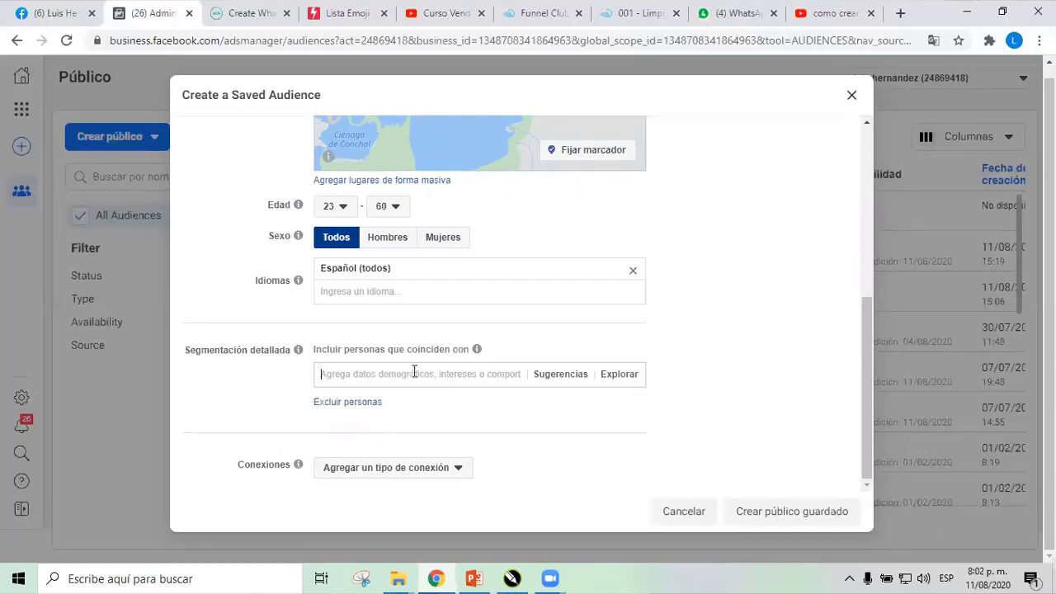
{"action": "type", "text": "Whats"}
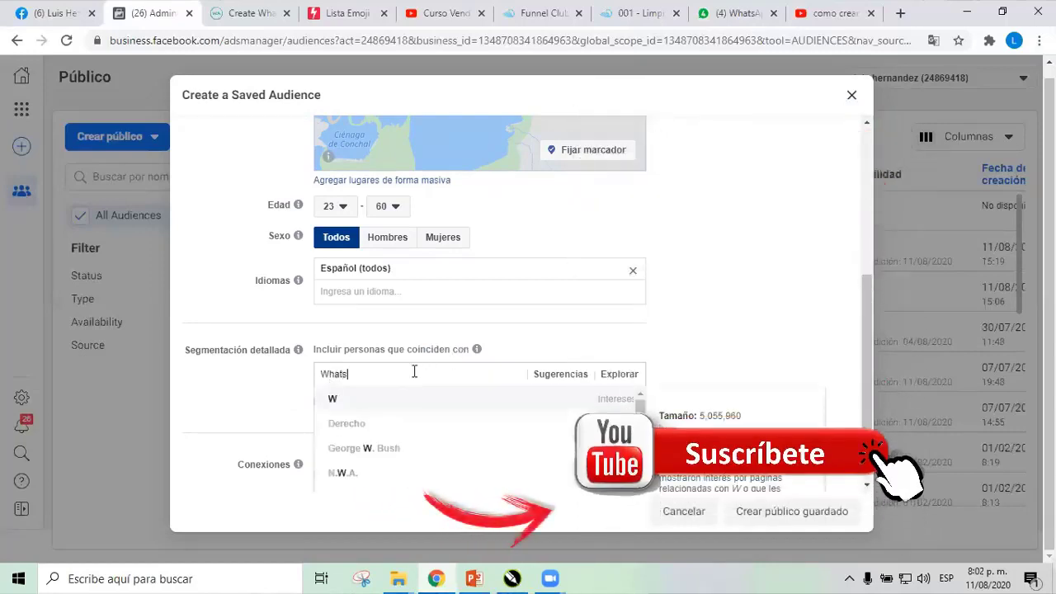
{"action": "type", "text": "app"}
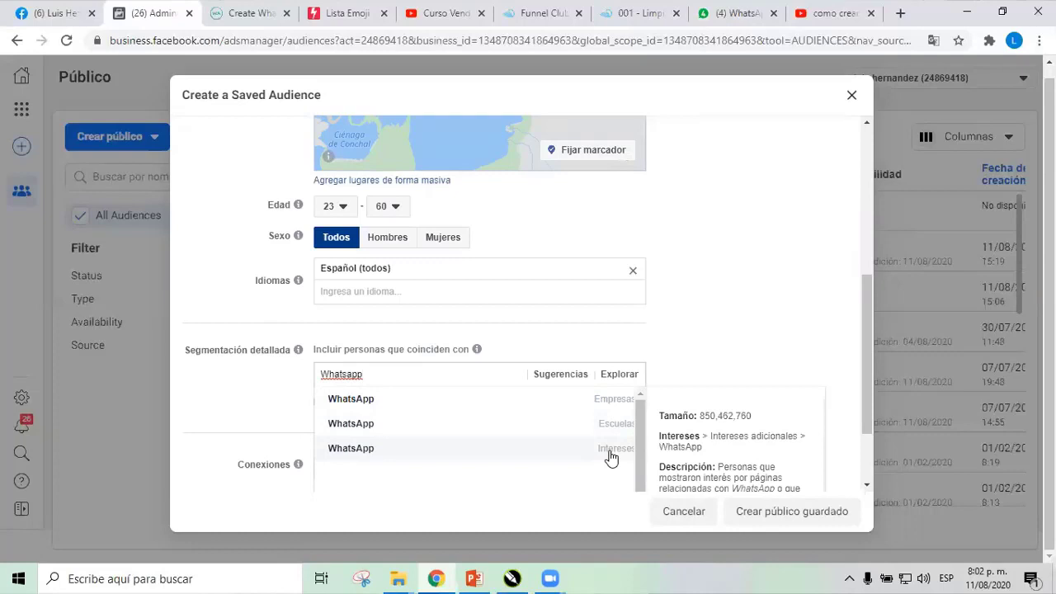
{"action": "left_click", "coordinate": [350, 399]}
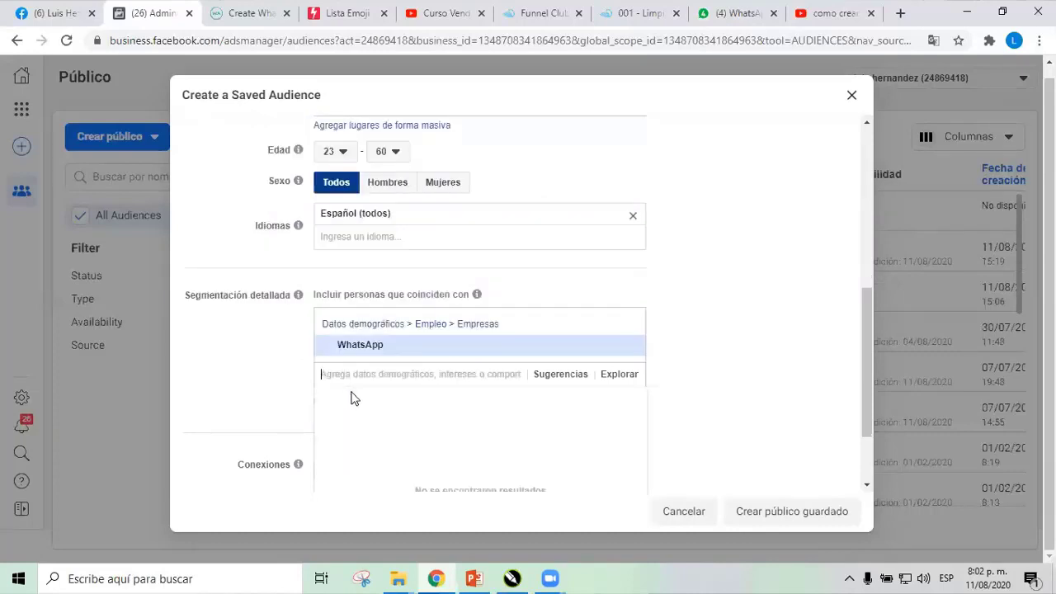
- Add the suggested WhatsApp interest to the detailed targeting and close the suggestions
{"action": "left_click", "coordinate": [570, 375]}
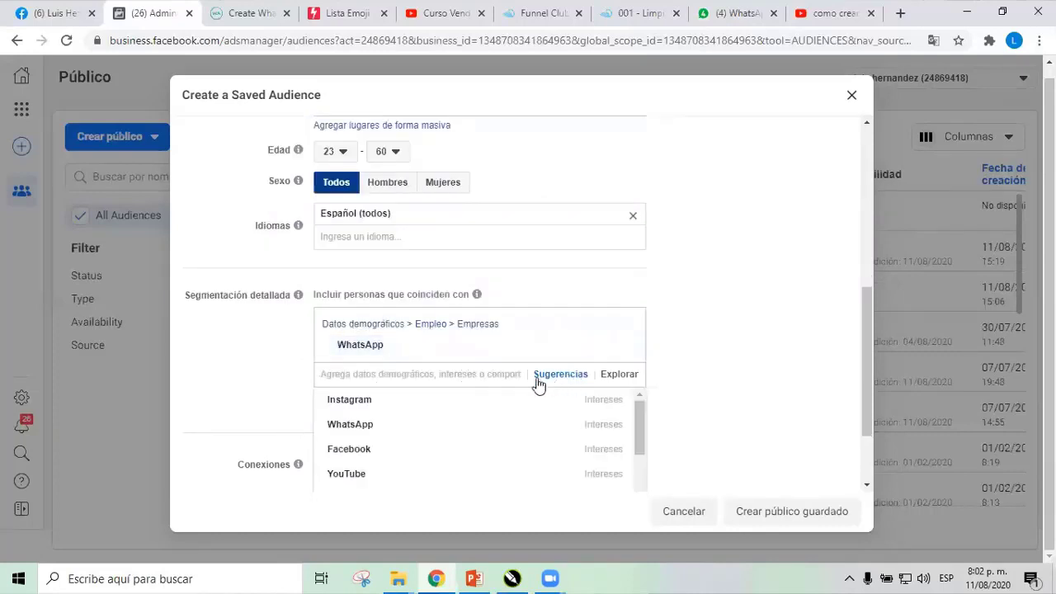
{"action": "left_click", "coordinate": [357, 425]}
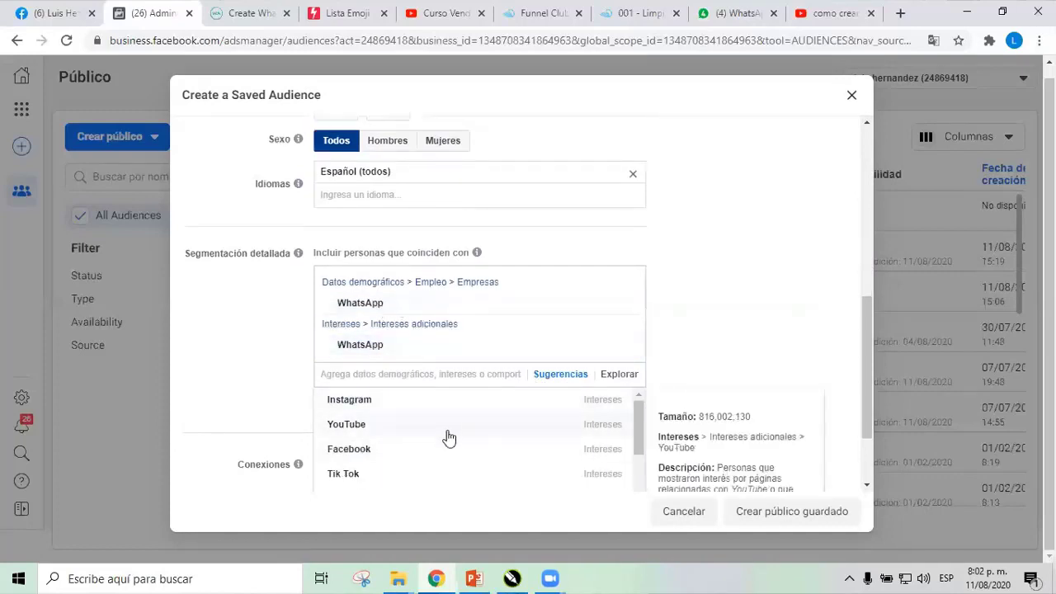
{"action": "scroll", "coordinate": [448, 437], "scroll_direction": "down", "scroll_amount": 5}
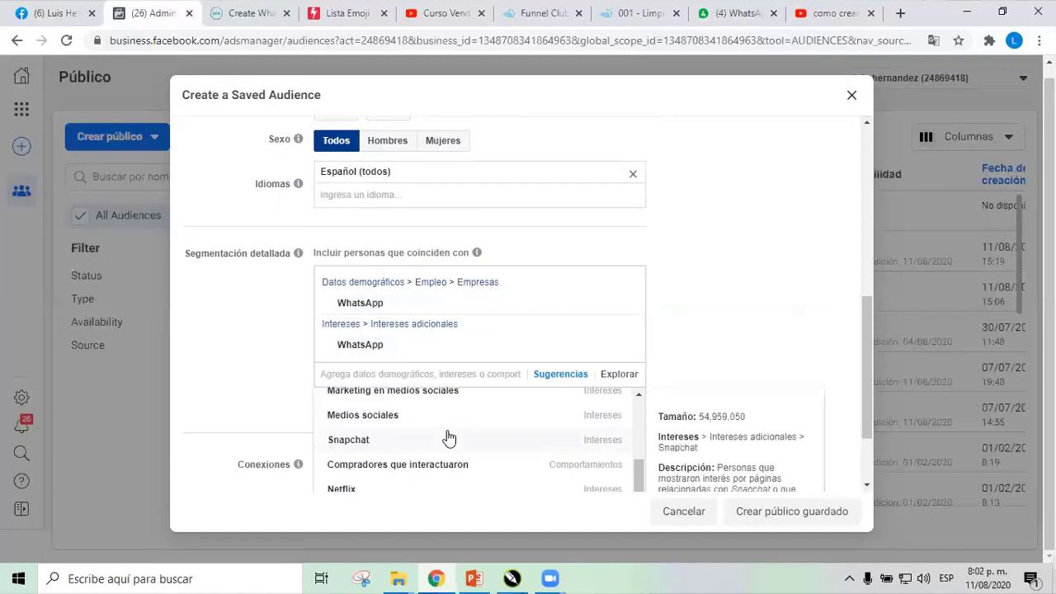
{"action": "scroll", "coordinate": [448, 437], "scroll_direction": "up", "scroll_amount": 5}
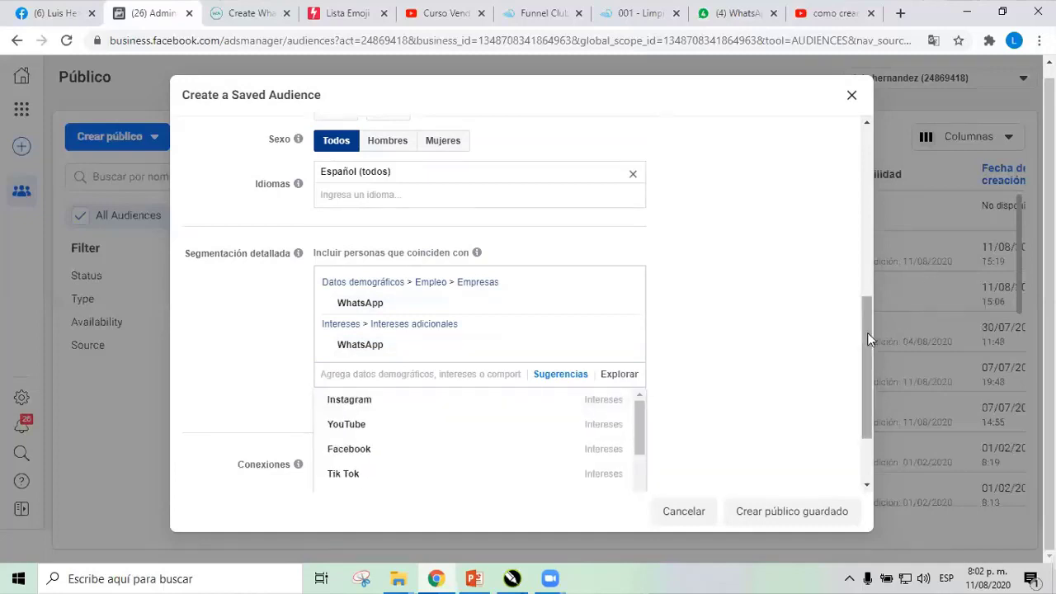
{"action": "left_click_drag", "start_coordinate": [867, 333], "coordinate": [865, 409]}
{"action": "left_click", "coordinate": [803, 424]}
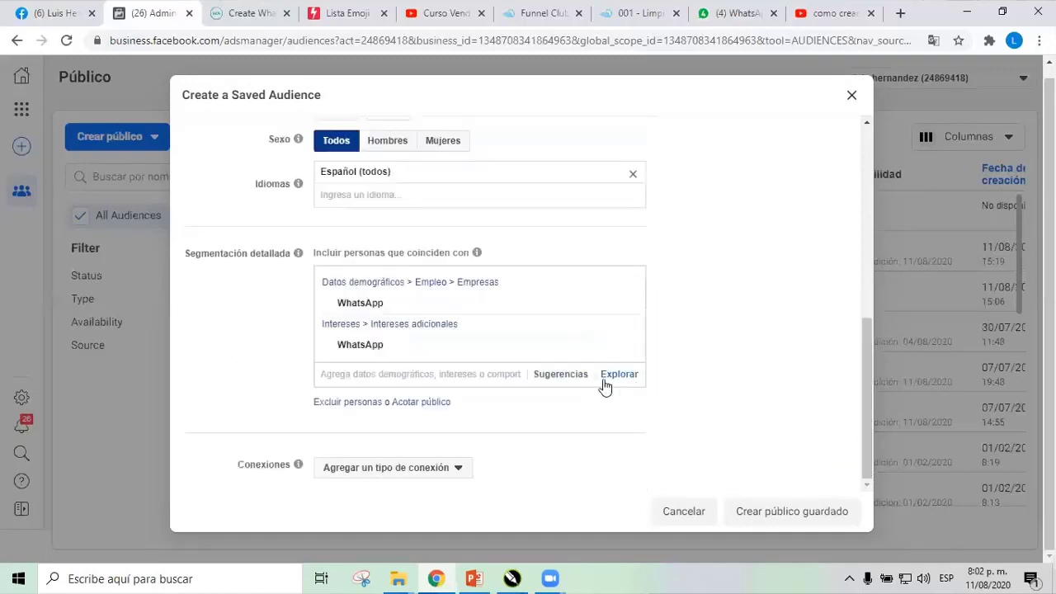
- Add the suggested behavior Pequeños empresarios and the interest Negocio familiar to the detailed targeting
{"action": "left_click", "coordinate": [562, 374]}
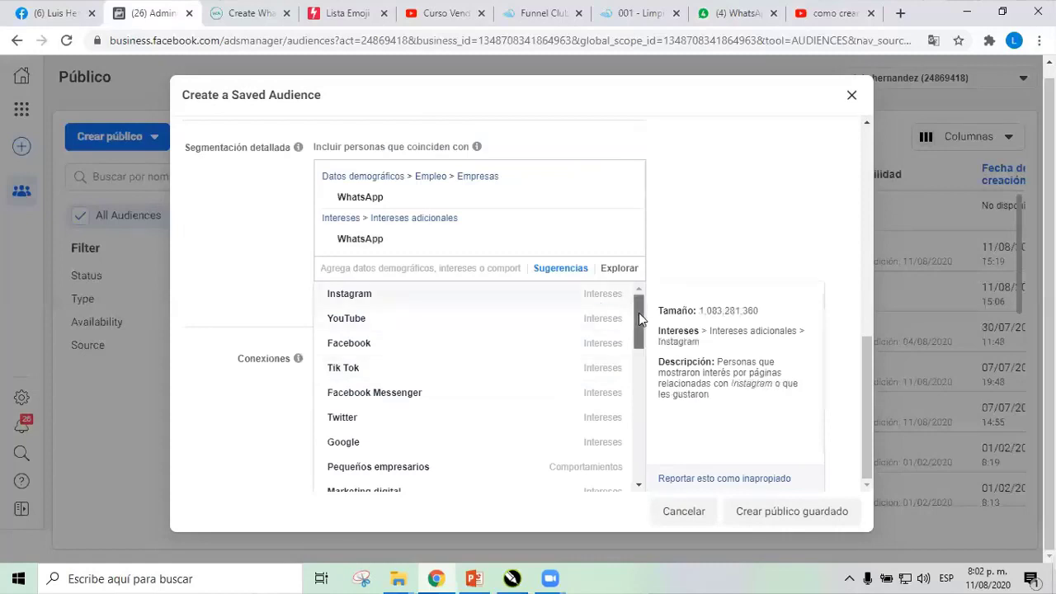
{"action": "left_click_drag", "start_coordinate": [638, 312], "coordinate": [635, 345]}
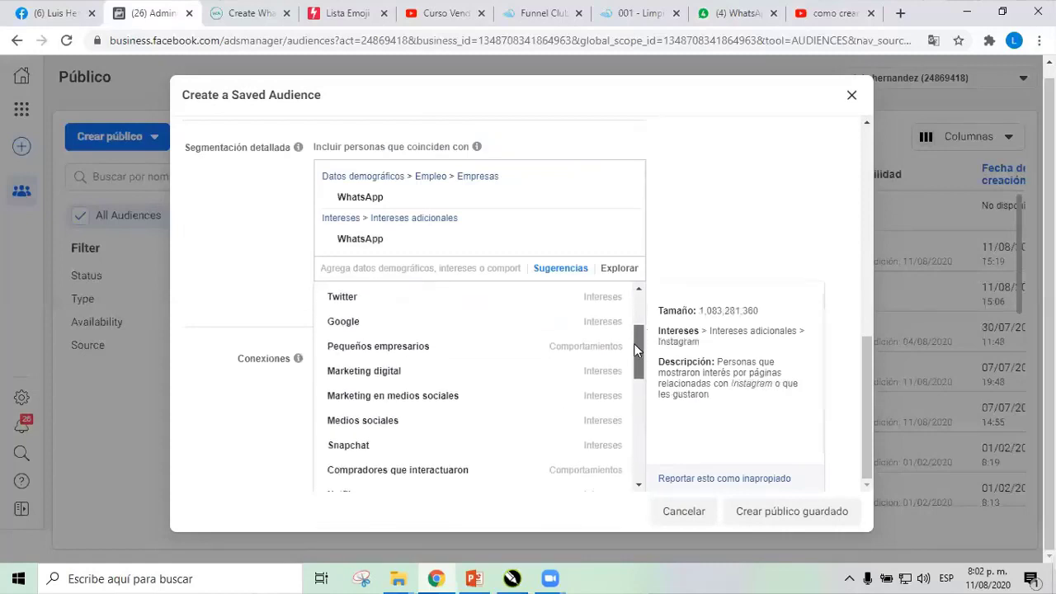
{"action": "left_click", "coordinate": [398, 347]}
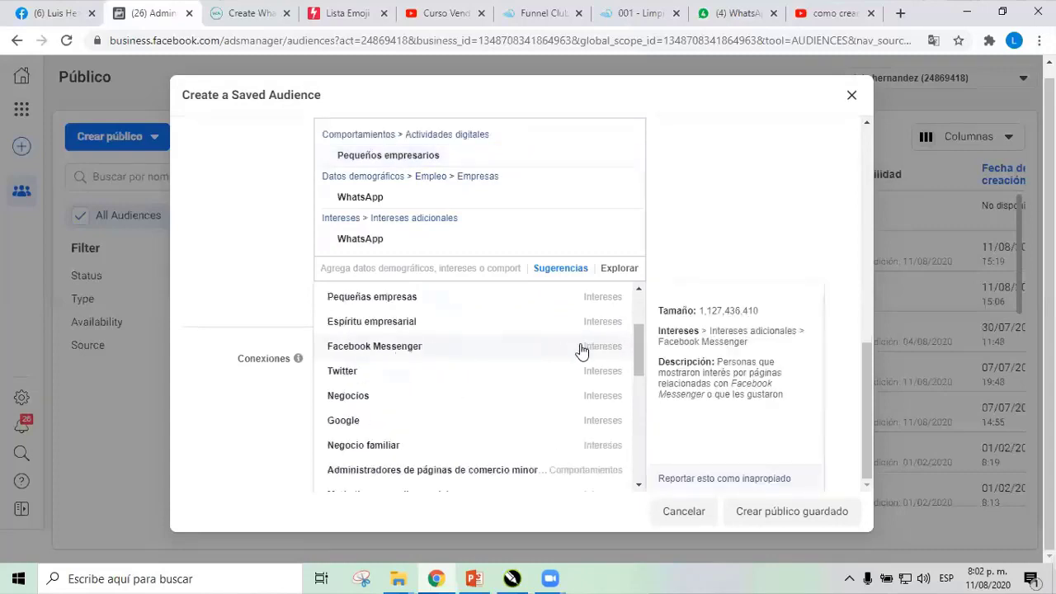
{"action": "left_click_drag", "start_coordinate": [636, 338], "coordinate": [637, 355]}
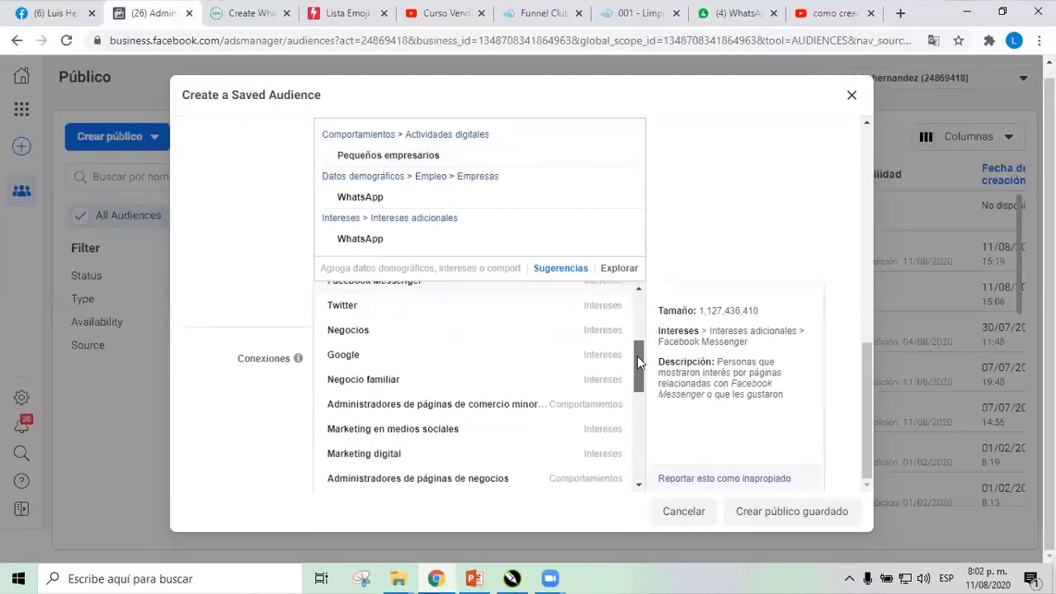
{"action": "left_click", "coordinate": [381, 386]}
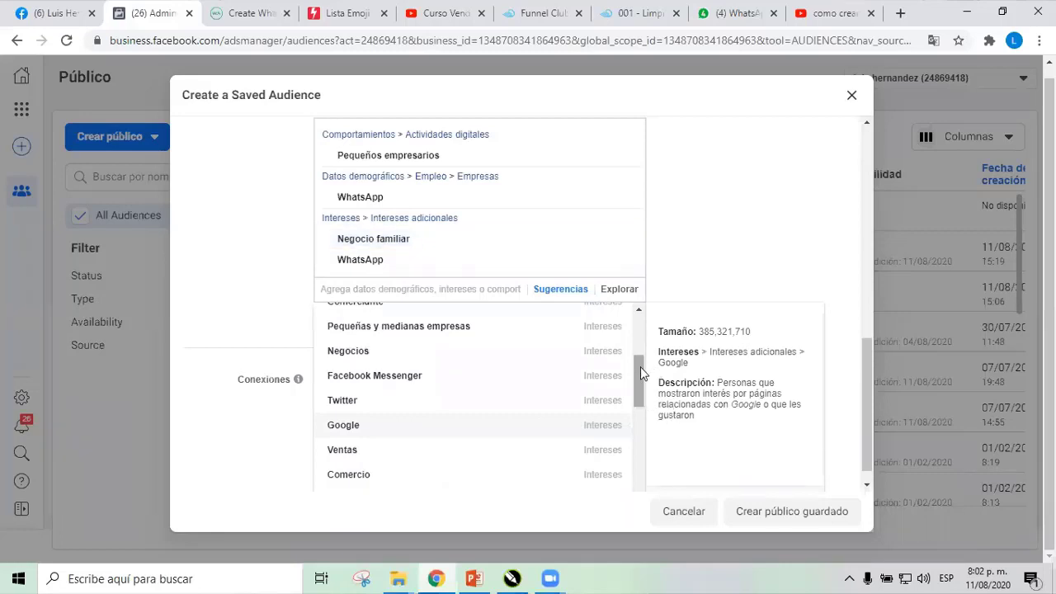
- Include the Facebook page administrator behaviors for comercio minorista, salud y belleza, negocios, and comida y restaurantes in the detailed targeting
{"action": "left_click_drag", "start_coordinate": [638, 366], "coordinate": [640, 401]}
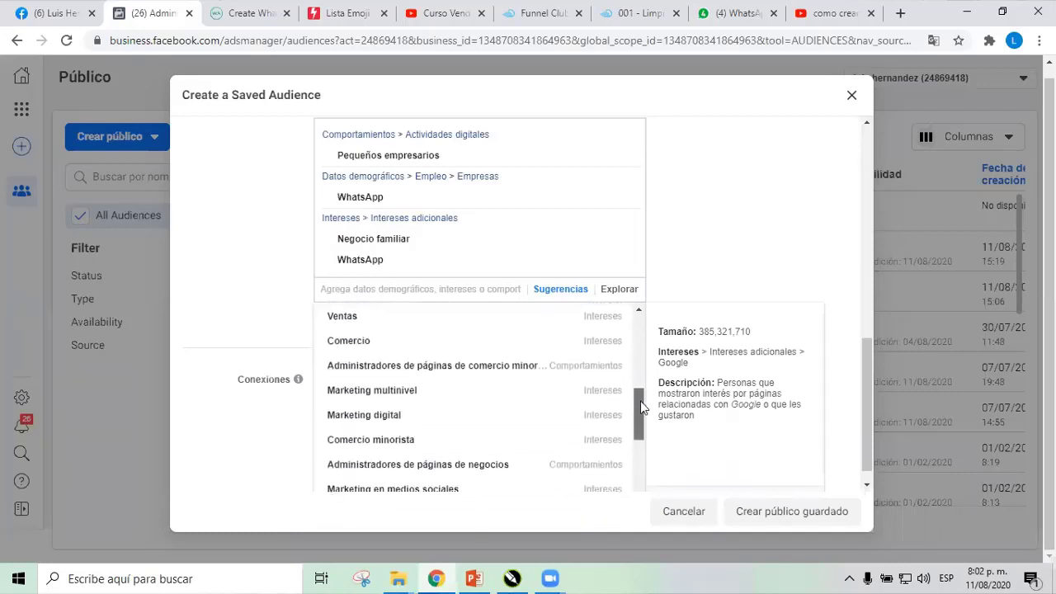
{"action": "left_click", "coordinate": [524, 372]}
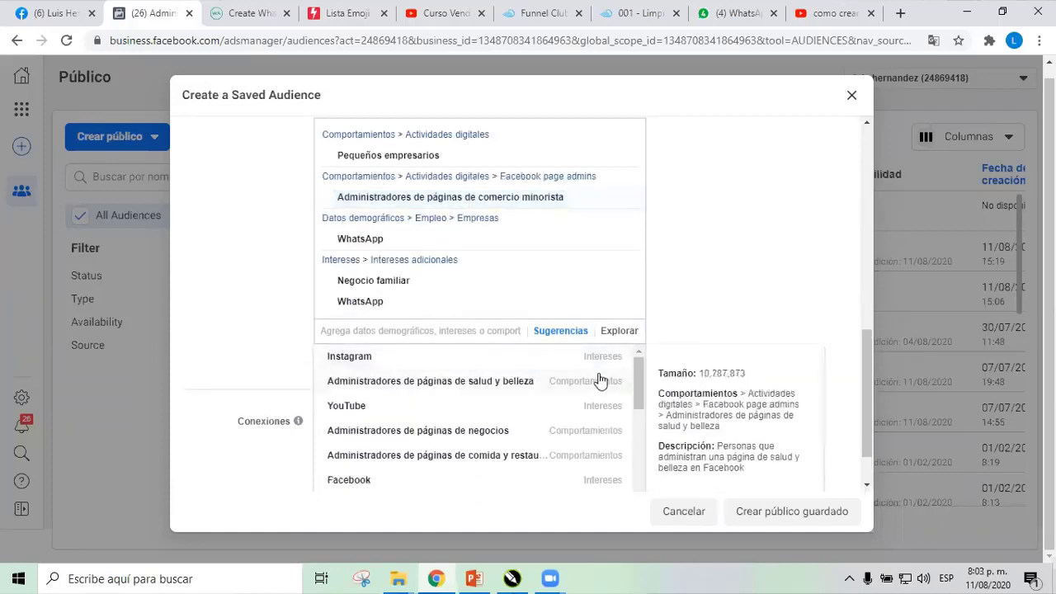
{"action": "left_click", "coordinate": [484, 386]}
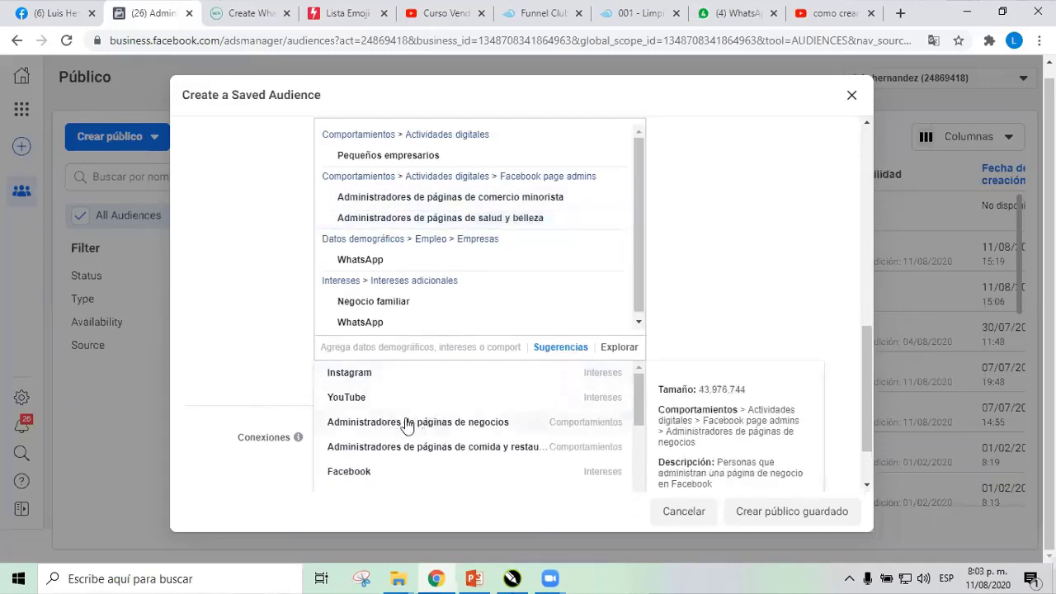
{"action": "left_click", "coordinate": [490, 424]}
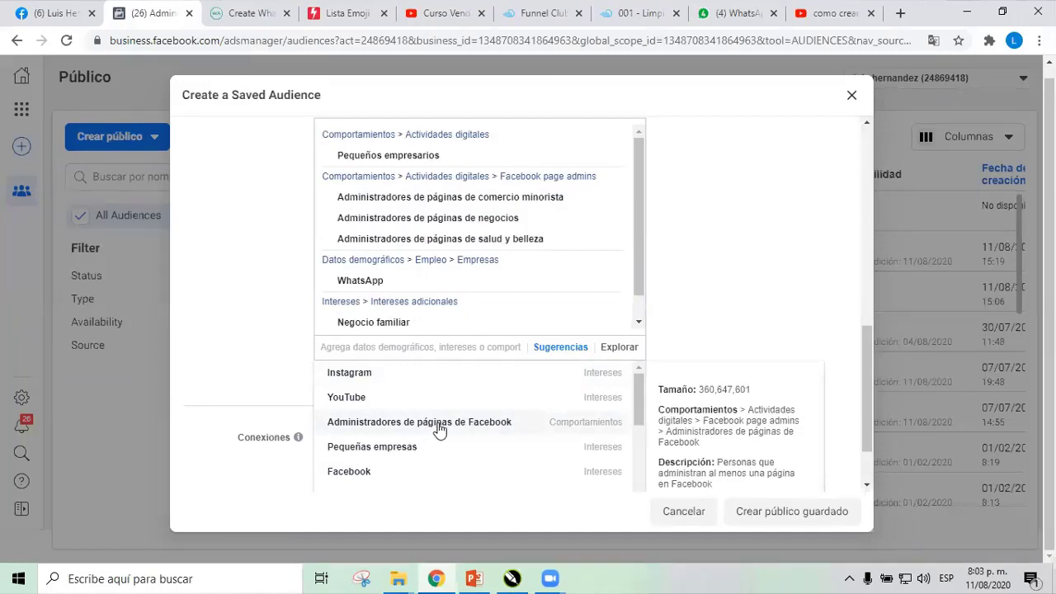
{"action": "scroll", "coordinate": [635, 400], "scroll_direction": "down", "scroll_amount": 1}
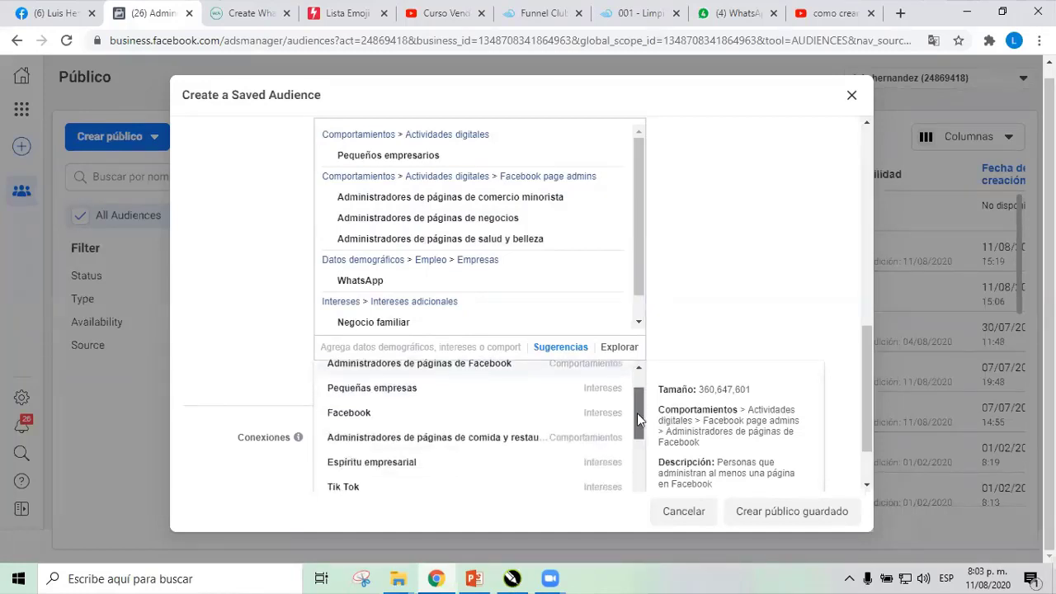
{"action": "left_click", "coordinate": [488, 437]}
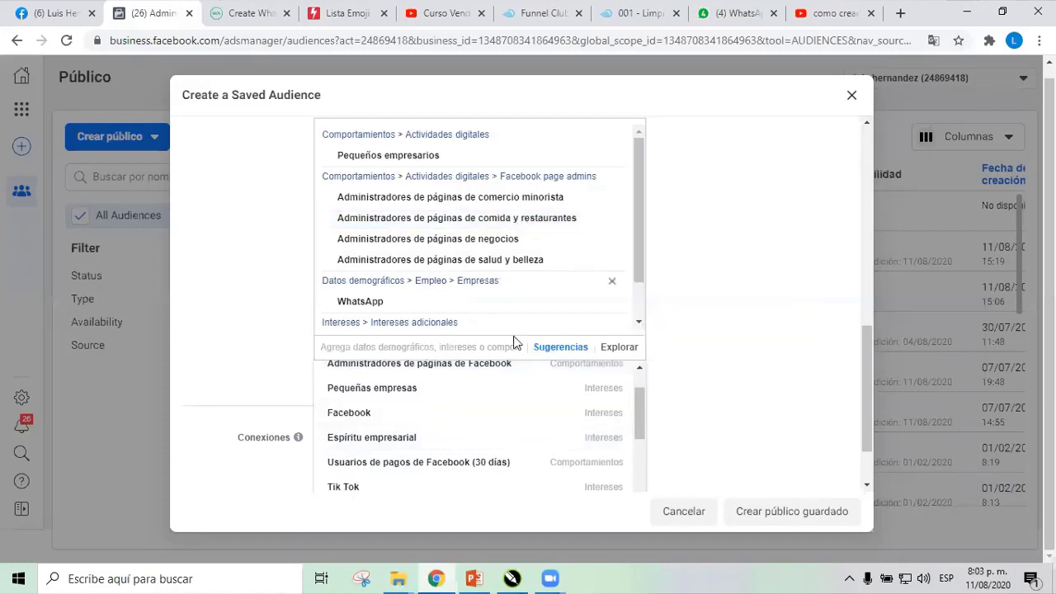
- Add the behaviors Usuarios de pagos de Facebook (30 días) and (90 días) to the detailed targeting
{"action": "scroll", "coordinate": [466, 432], "scroll_direction": "down", "scroll_amount": 1}
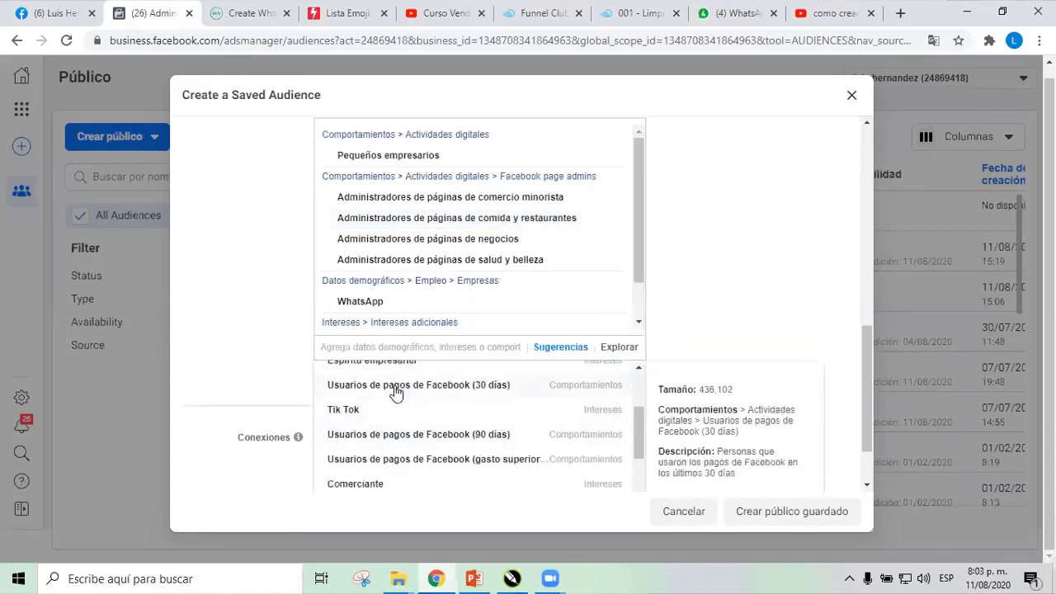
{"action": "left_click", "coordinate": [471, 388]}
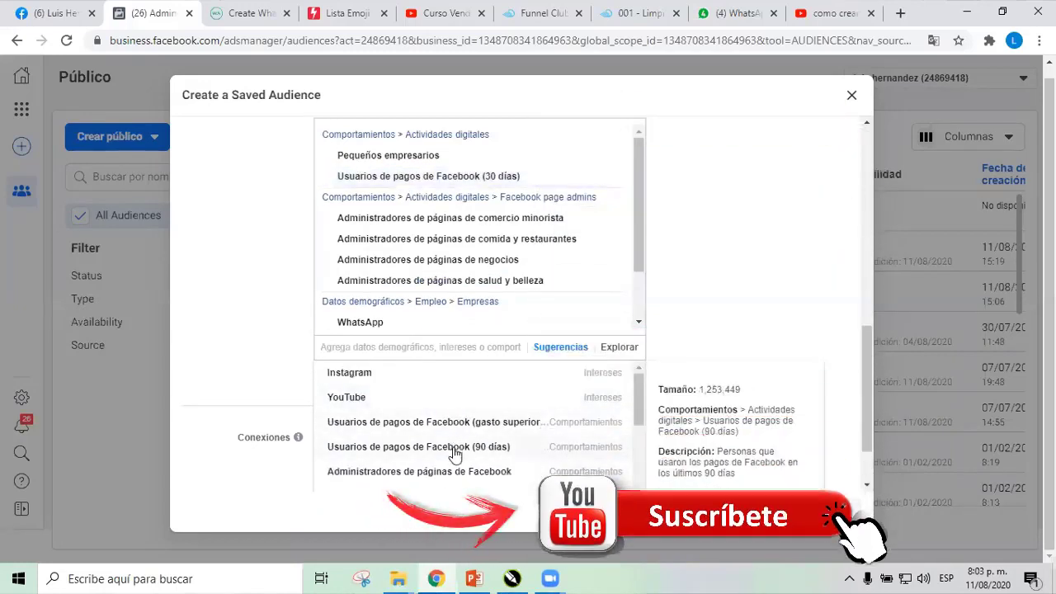
{"action": "left_click", "coordinate": [454, 446]}
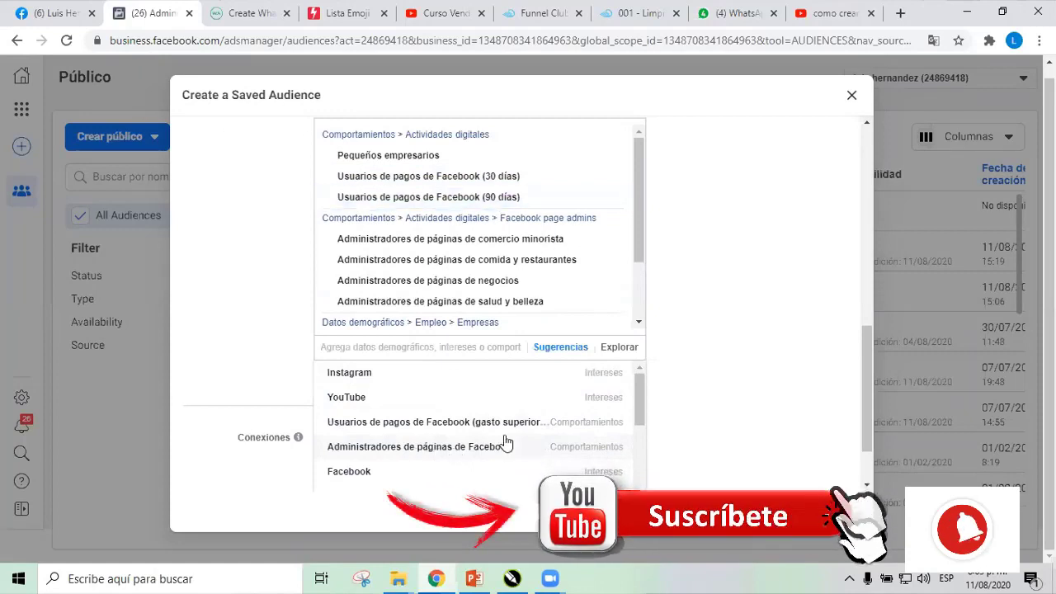
- Add the interests Pequeñas empresas, Espíritu empresarial, Pequeñas y medianas empresas and Comerciante to the detailed targeting
{"action": "left_click_drag", "start_coordinate": [637, 402], "coordinate": [636, 430]}
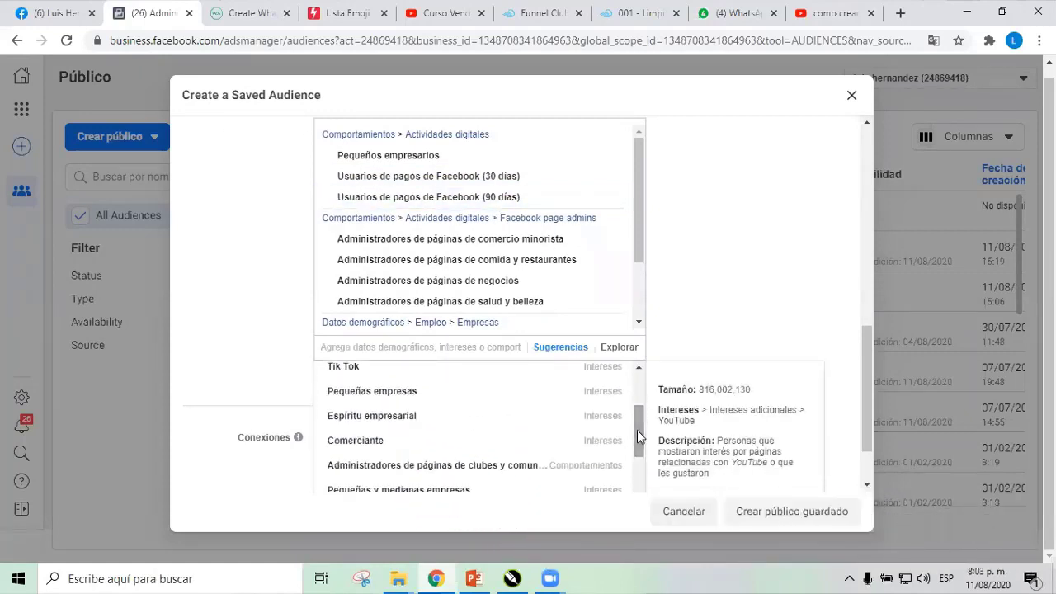
{"action": "left_click", "coordinate": [384, 397]}
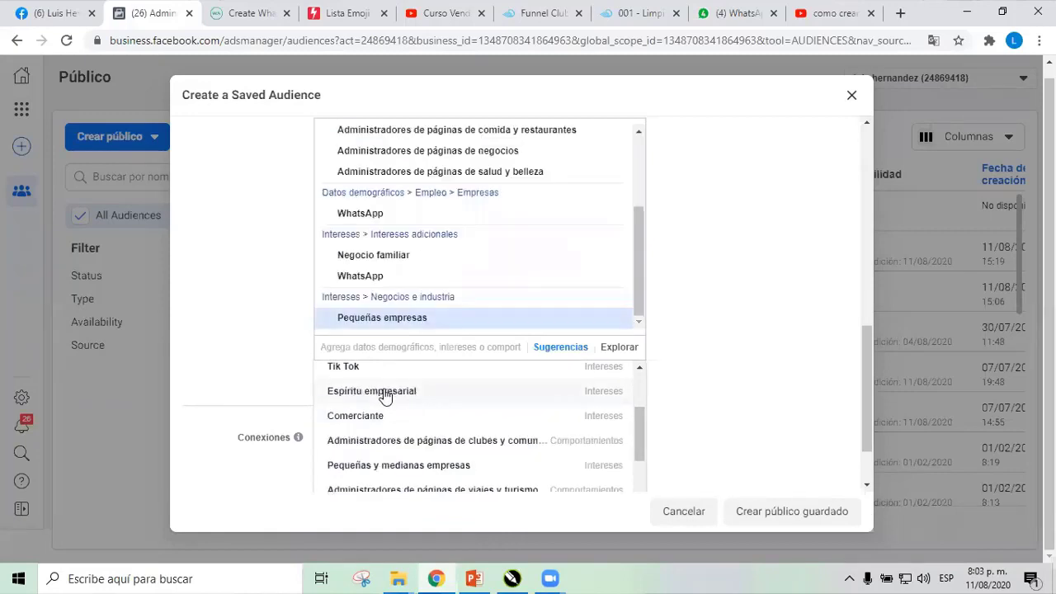
{"action": "left_click", "coordinate": [387, 394]}
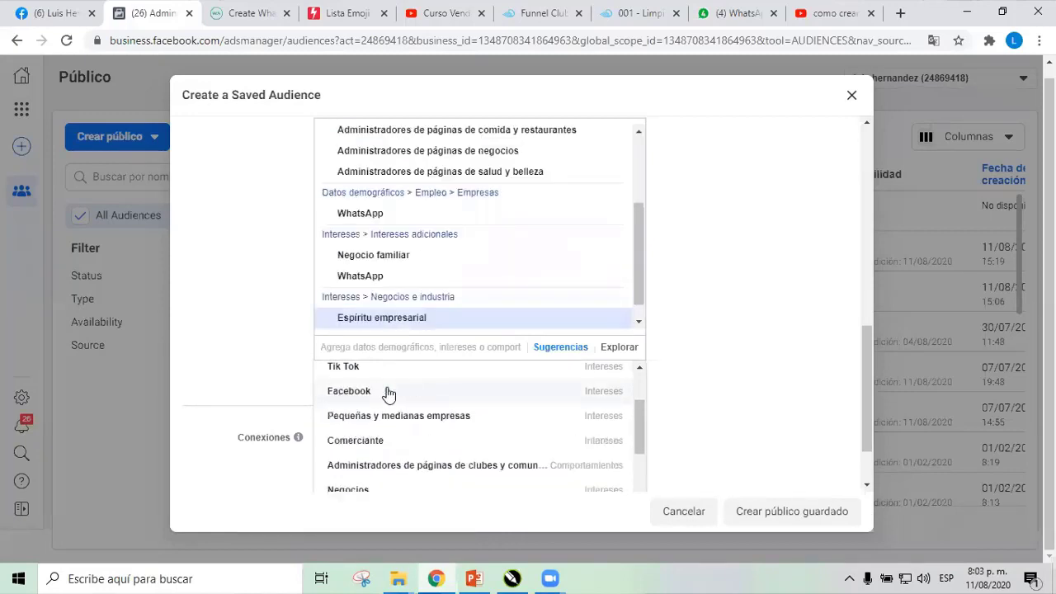
{"action": "left_click_drag", "start_coordinate": [637, 398], "coordinate": [637, 401]}
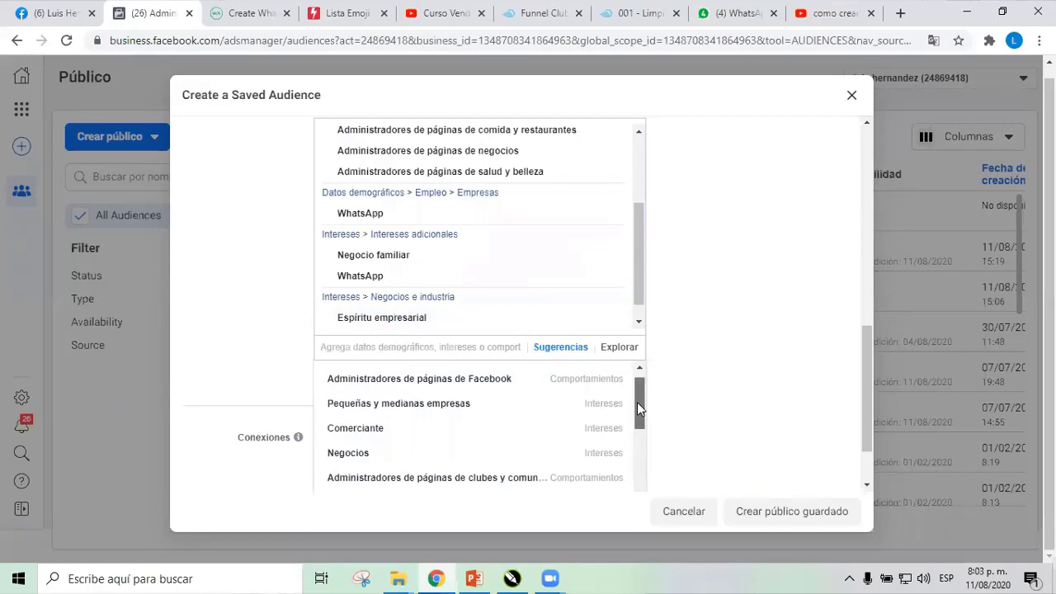
{"action": "left_click", "coordinate": [407, 404]}
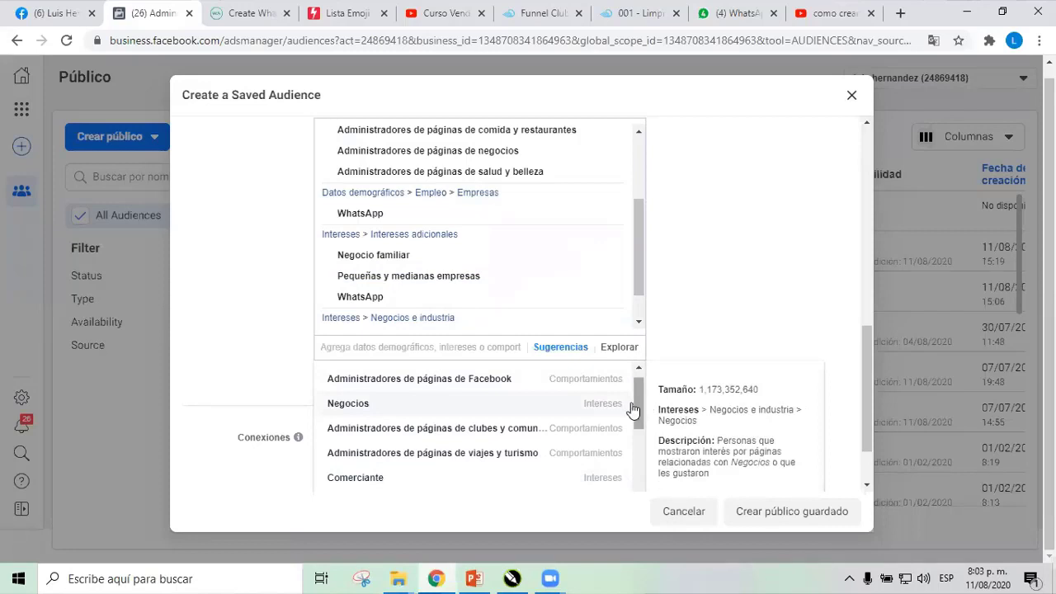
{"action": "left_click", "coordinate": [354, 478]}
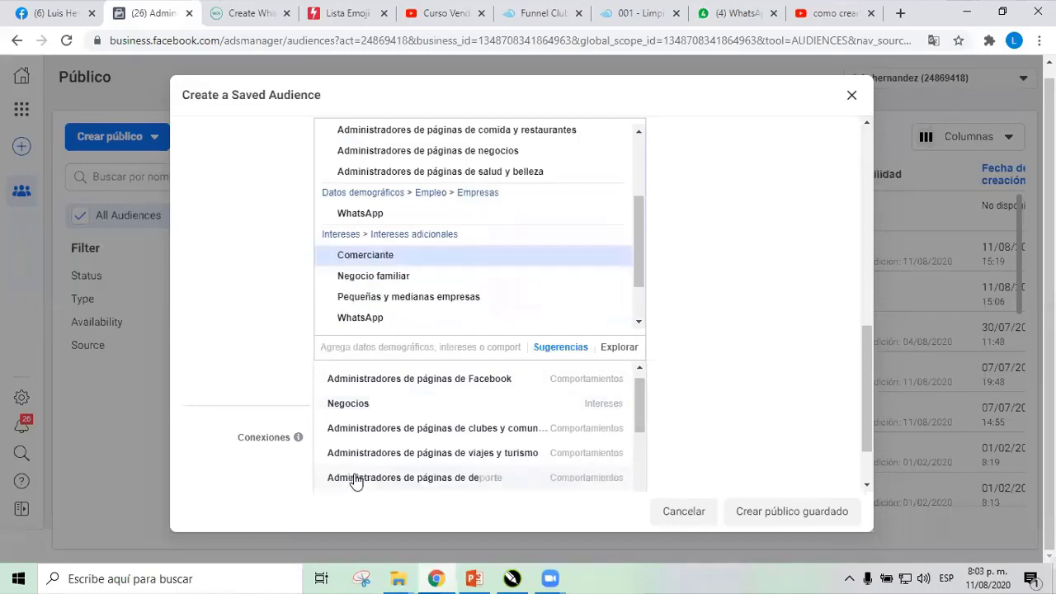
- Add the job titles Gerente Propietario, Founder, Director, CEO, Gerente general and Dueño to the detailed targeting
{"action": "left_click_drag", "start_coordinate": [640, 401], "coordinate": [639, 427]}
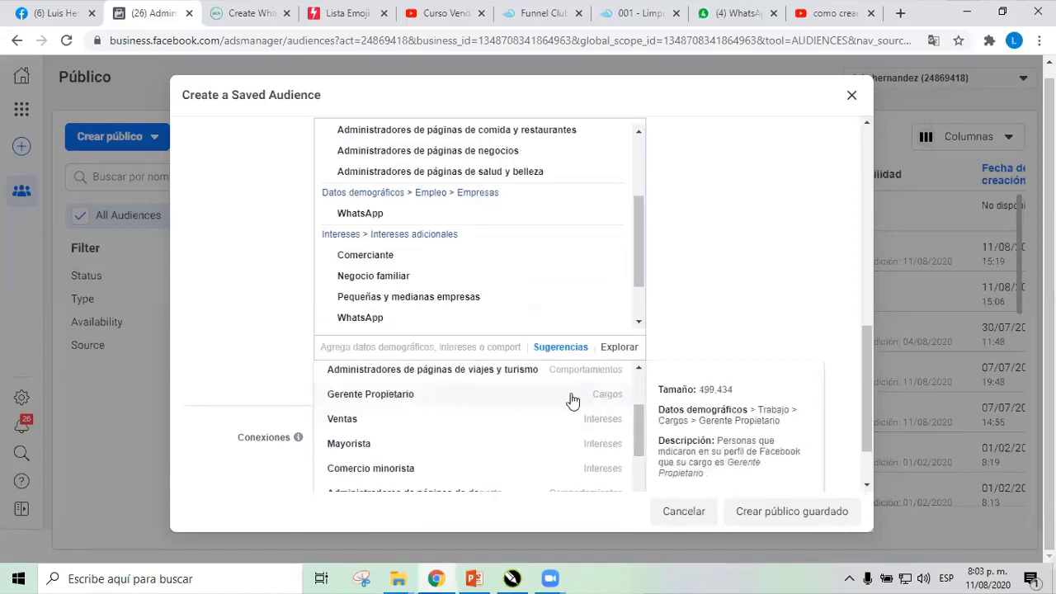
{"action": "left_click", "coordinate": [387, 397]}
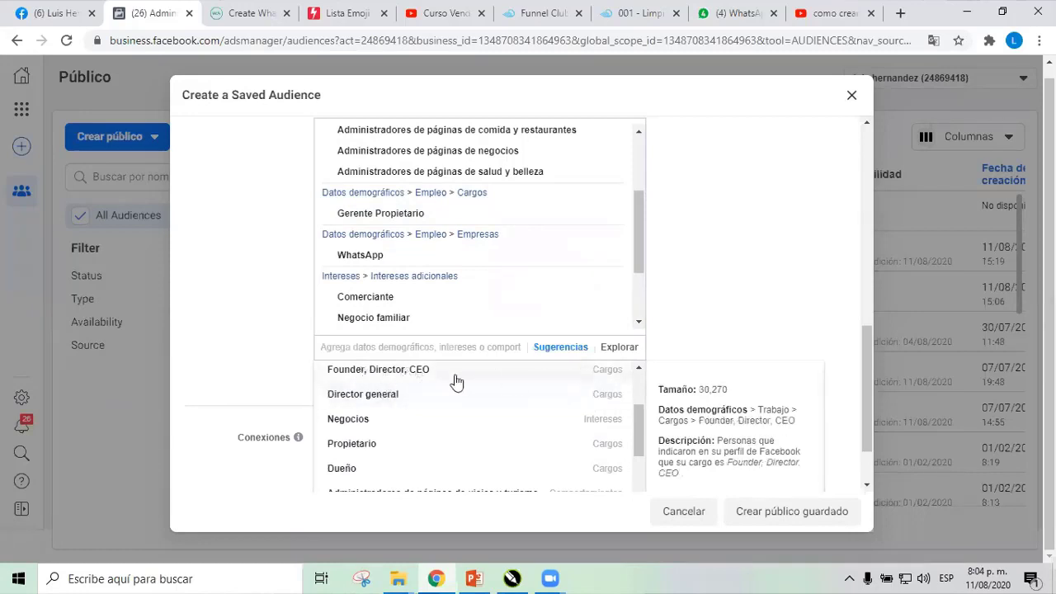
{"action": "left_click", "coordinate": [417, 378]}
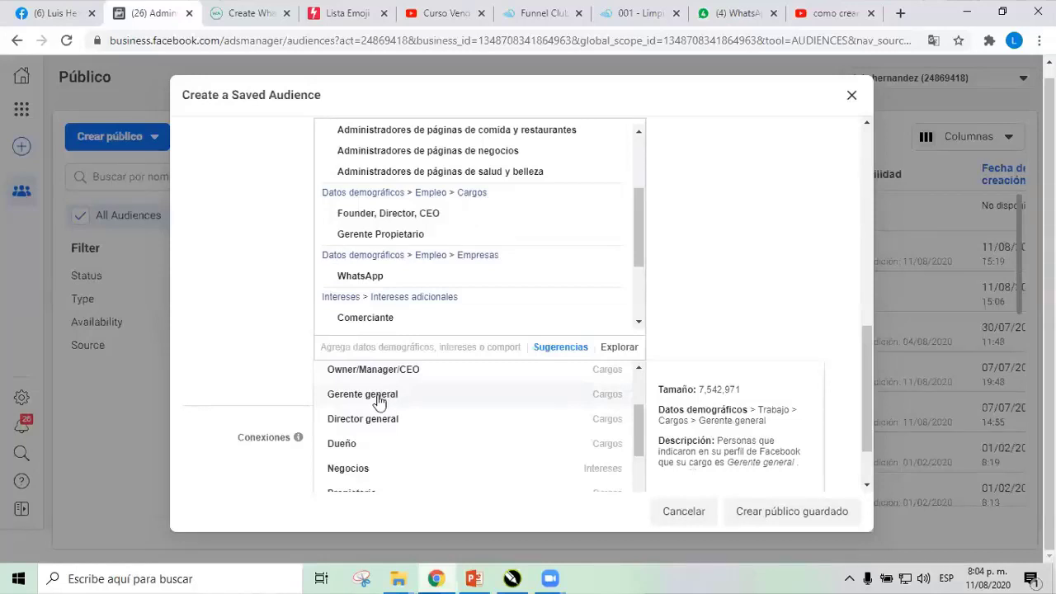
{"action": "left_click", "coordinate": [380, 399]}
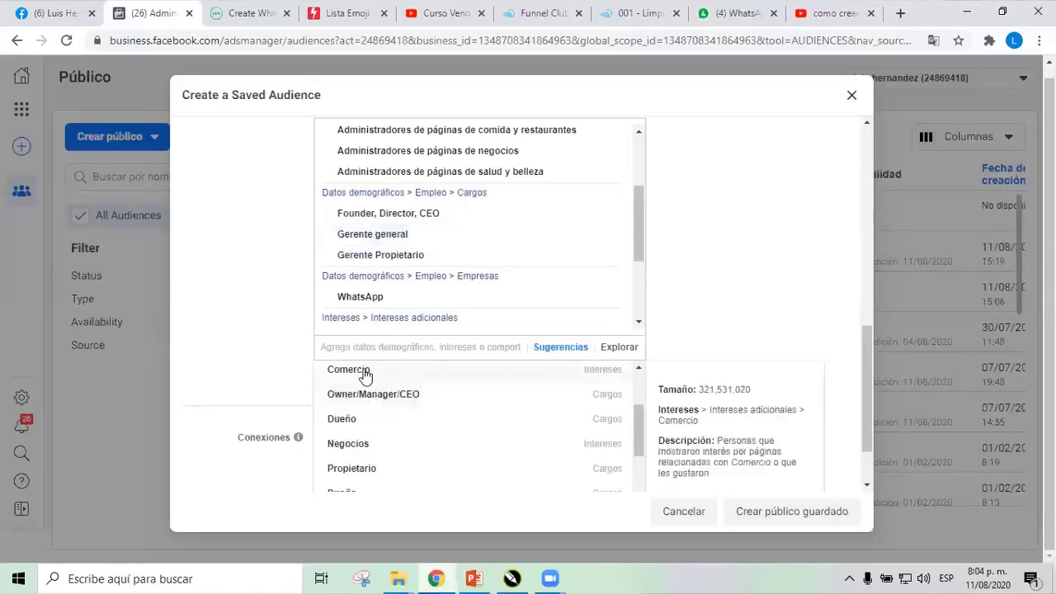
{"action": "left_click", "coordinate": [350, 420]}
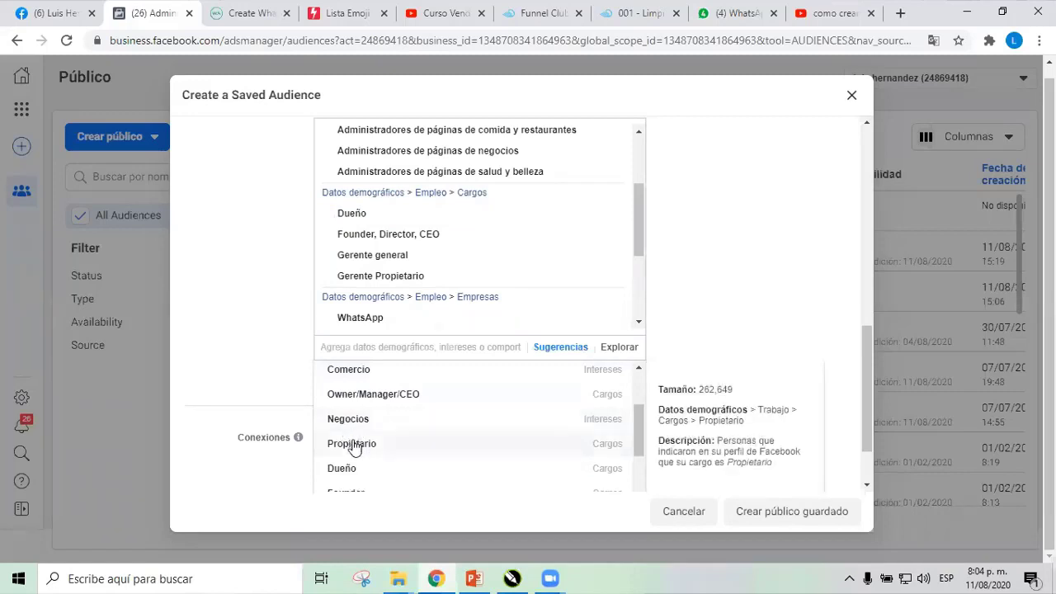
- Add the job titles Propietario, Owner and Founder, Founder, and Owner/Manager/CEO to the detailed targeting
{"action": "left_click", "coordinate": [353, 445]}
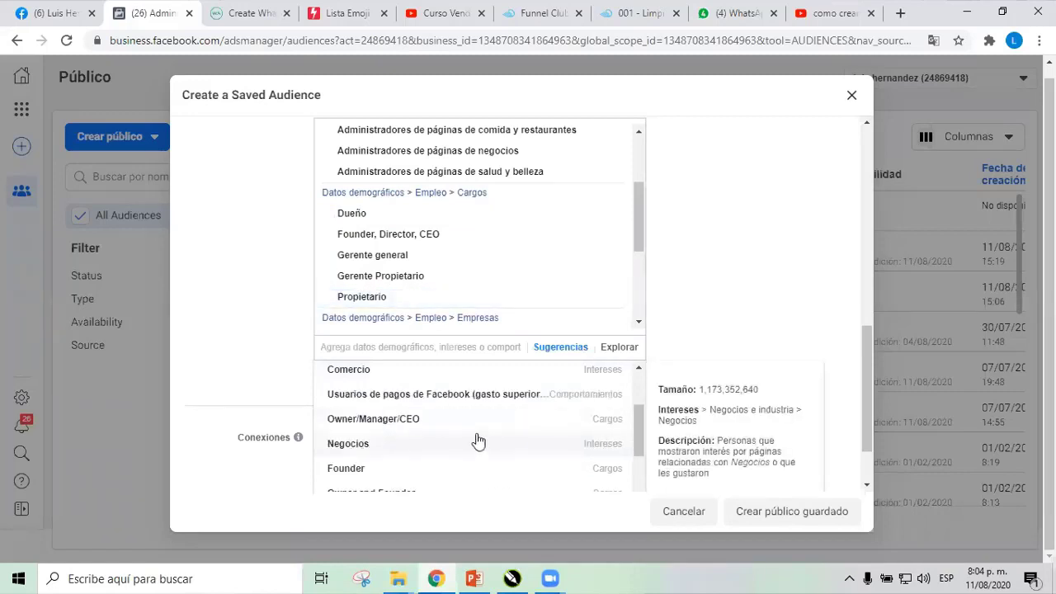
{"action": "scroll", "coordinate": [477, 441], "scroll_direction": "down", "scroll_amount": 1}
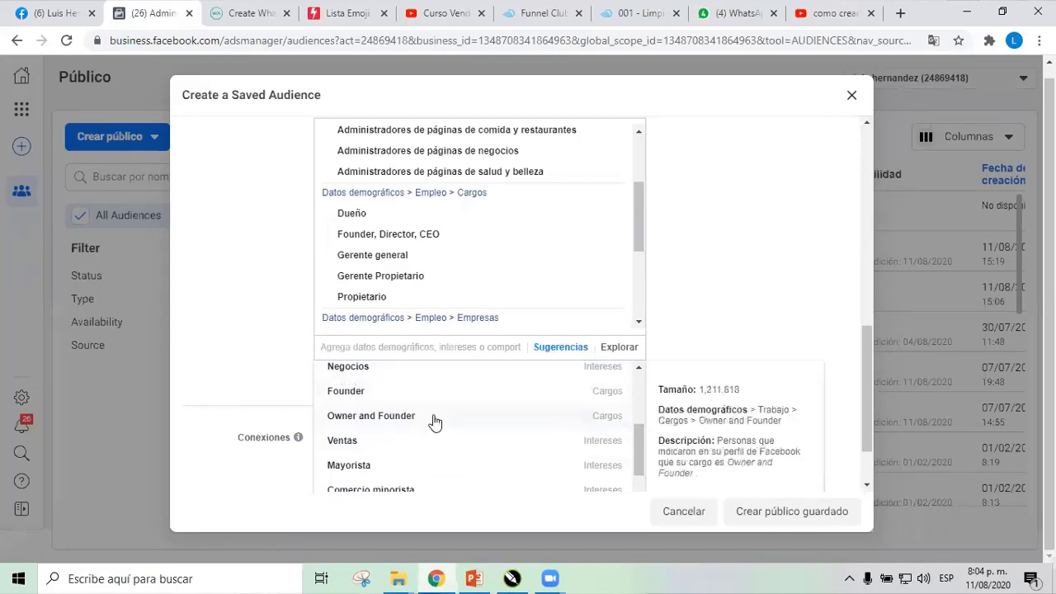
{"action": "left_click", "coordinate": [396, 419]}
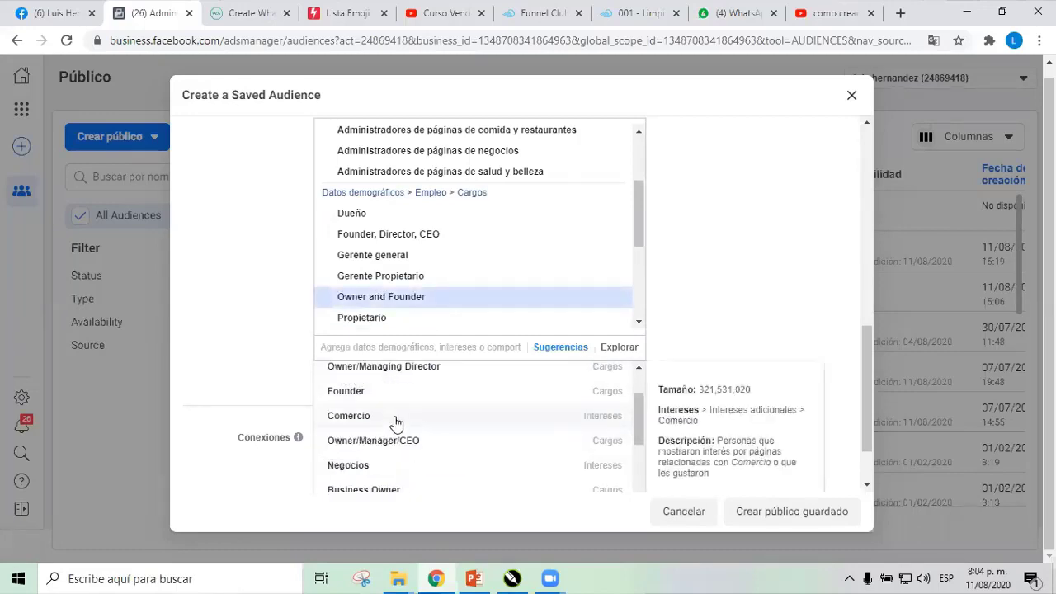
{"action": "left_click", "coordinate": [353, 393]}
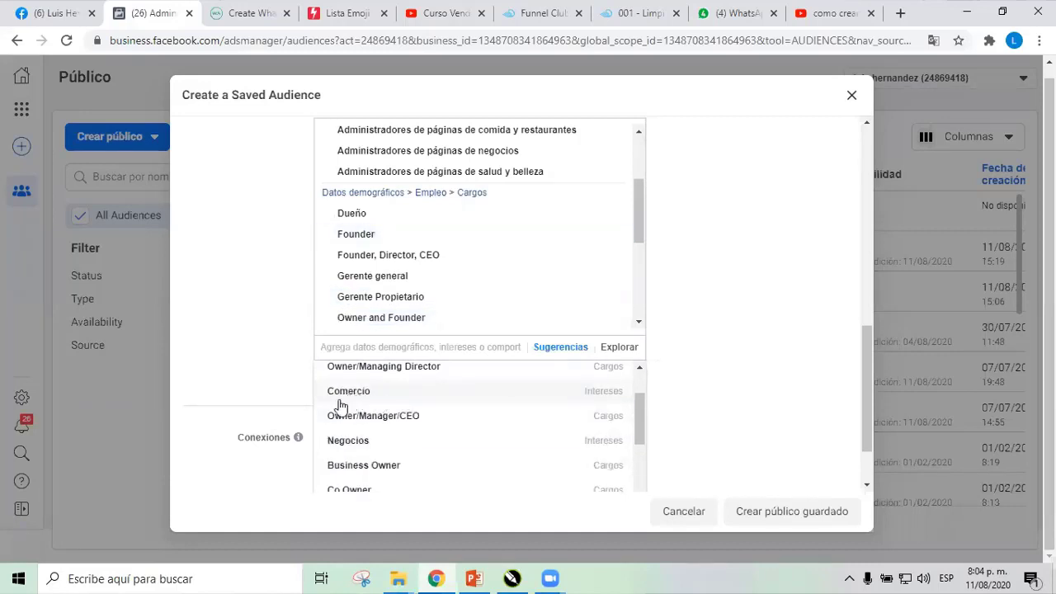
{"action": "left_click", "coordinate": [360, 419]}
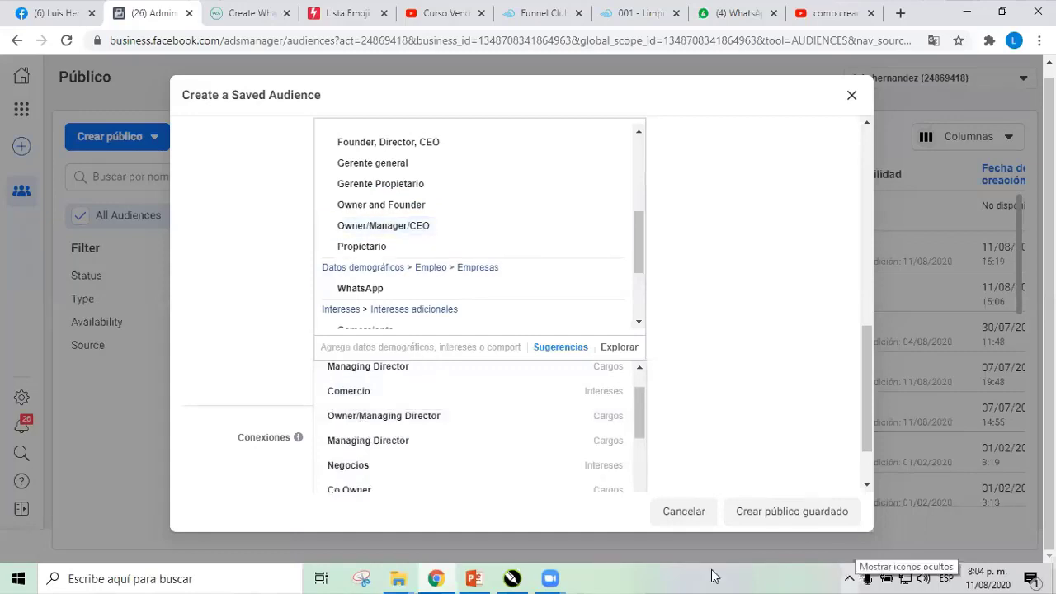
- Add the job titles Owner/Managing Director, Managing Director, Founder/Manager and Executive director to the detailed targeting
{"action": "mouse_move", "coordinate": [428, 429]}
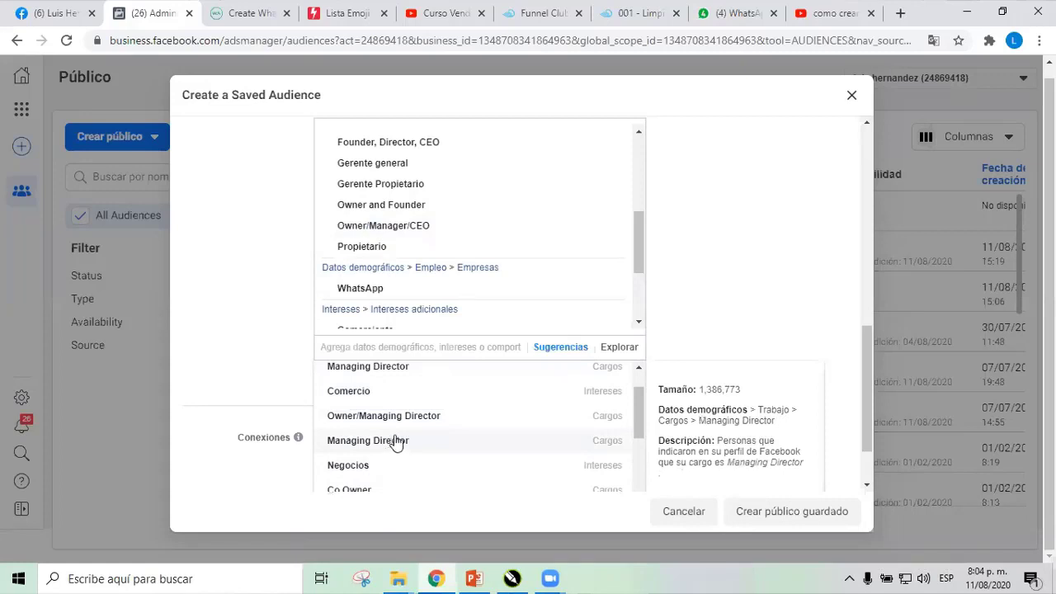
{"action": "left_click", "coordinate": [396, 421]}
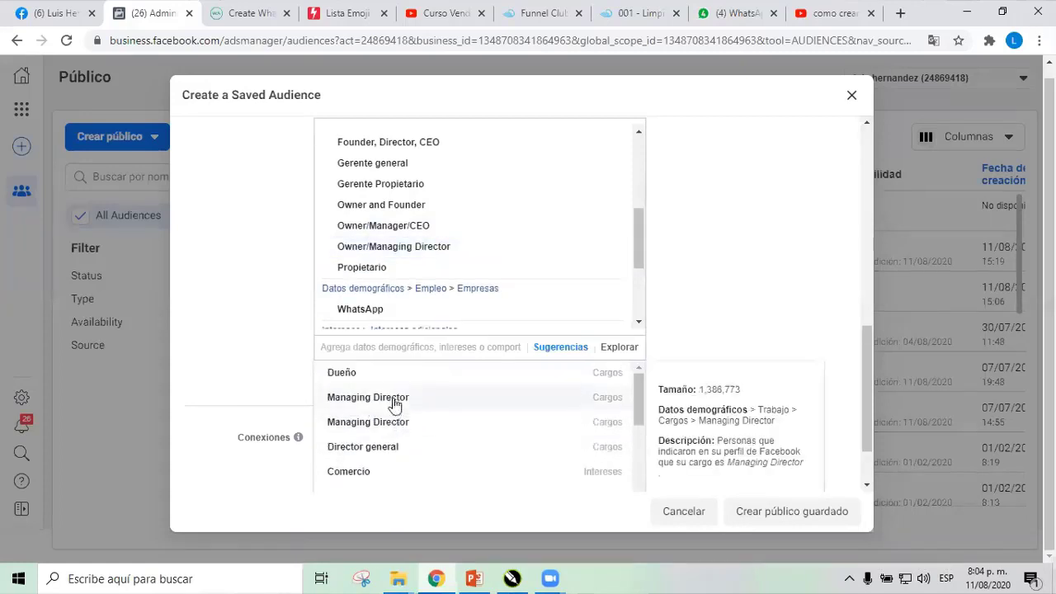
{"action": "left_click", "coordinate": [394, 399]}
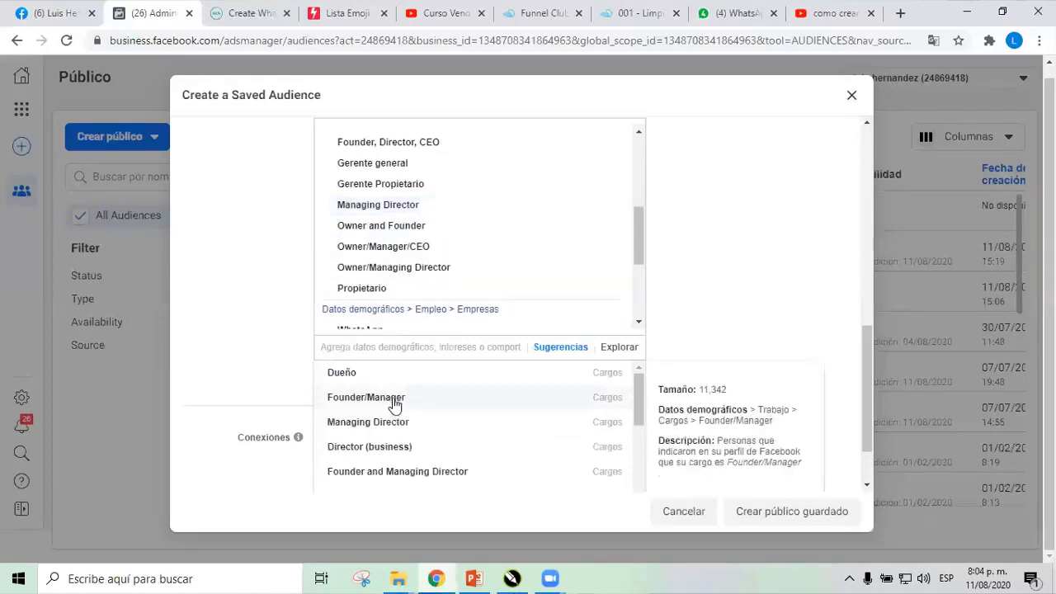
{"action": "left_click", "coordinate": [395, 401]}
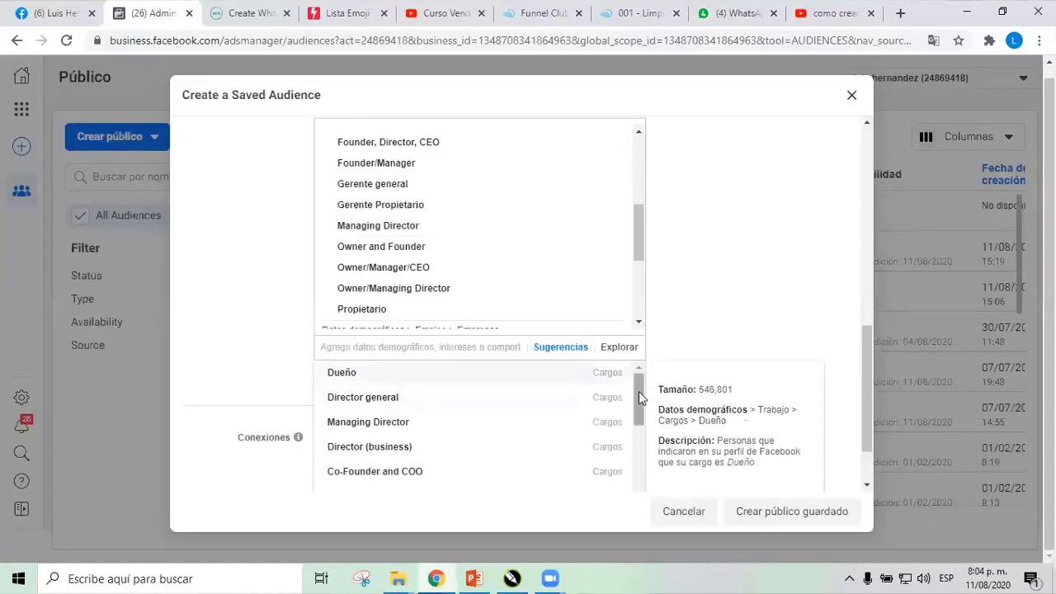
{"action": "scroll", "coordinate": [638, 391], "scroll_direction": "down", "scroll_amount": 1}
{"action": "left_click_drag", "start_coordinate": [637, 405], "coordinate": [636, 427]}
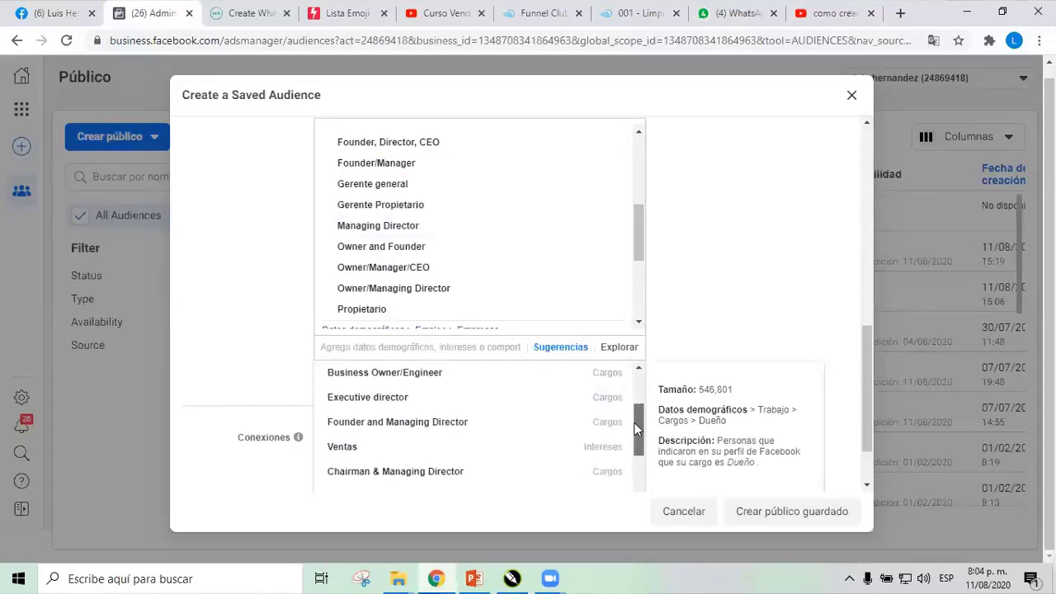
{"action": "left_click", "coordinate": [388, 397]}
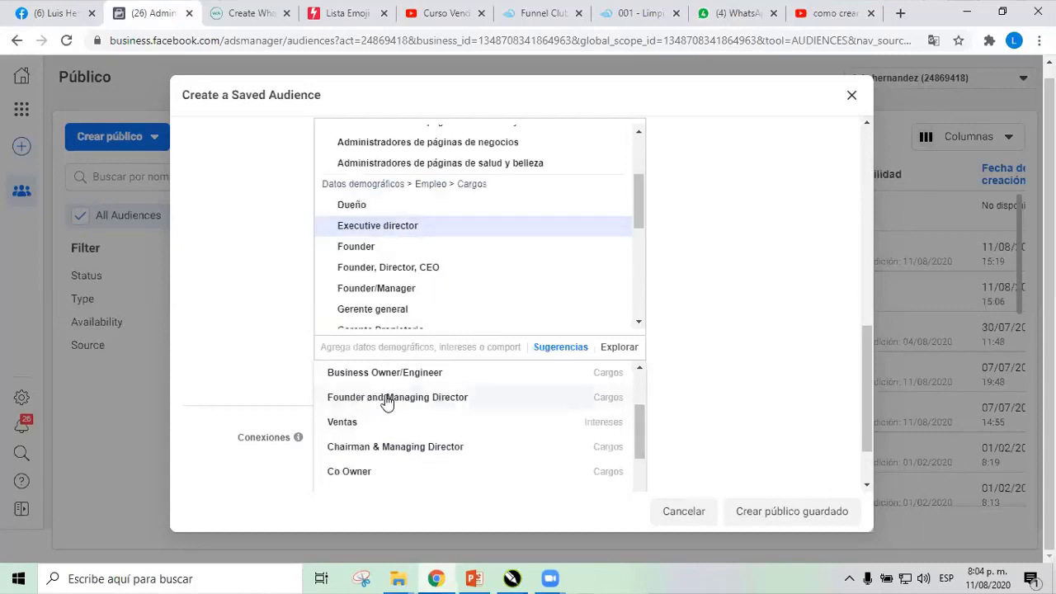
- Include the interest Ventas and the purchase behavior Compradores que interactuaron in the detailed targeting
{"action": "left_click", "coordinate": [354, 424]}
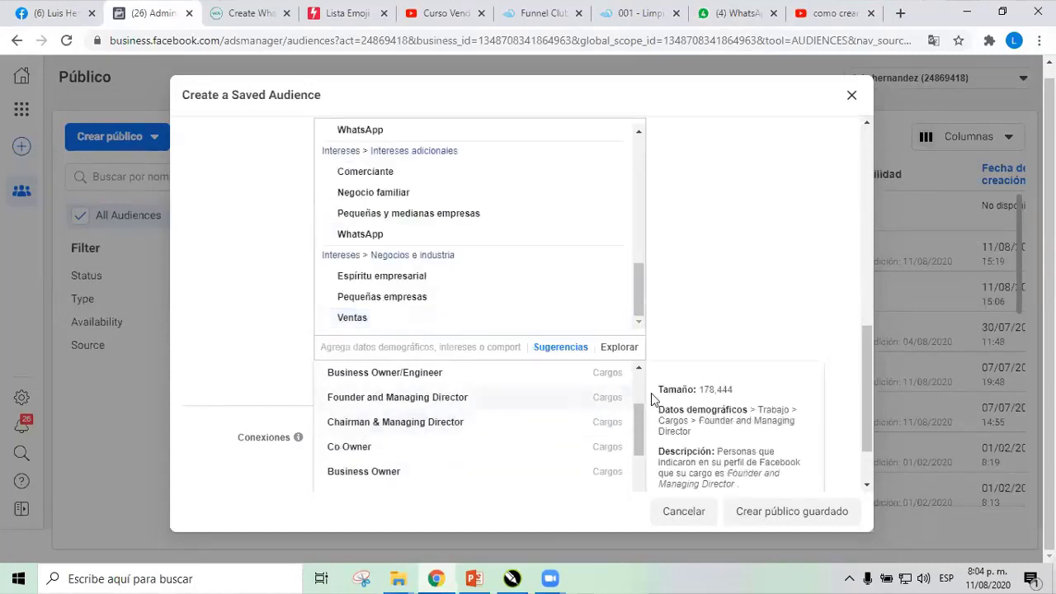
{"action": "left_click_drag", "start_coordinate": [638, 414], "coordinate": [634, 454]}
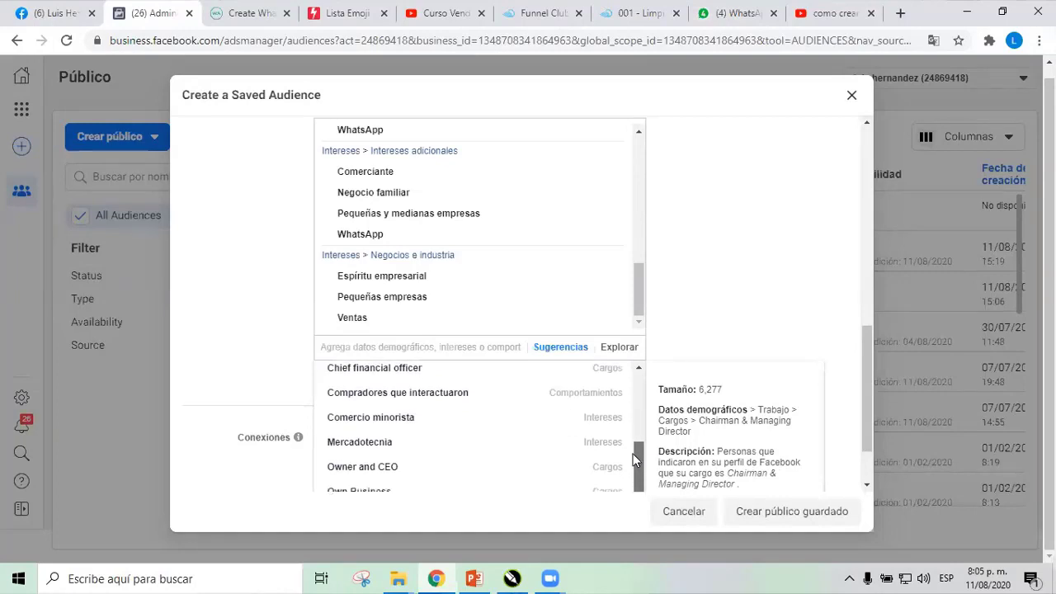
{"action": "left_click_drag", "start_coordinate": [633, 454], "coordinate": [635, 462]}
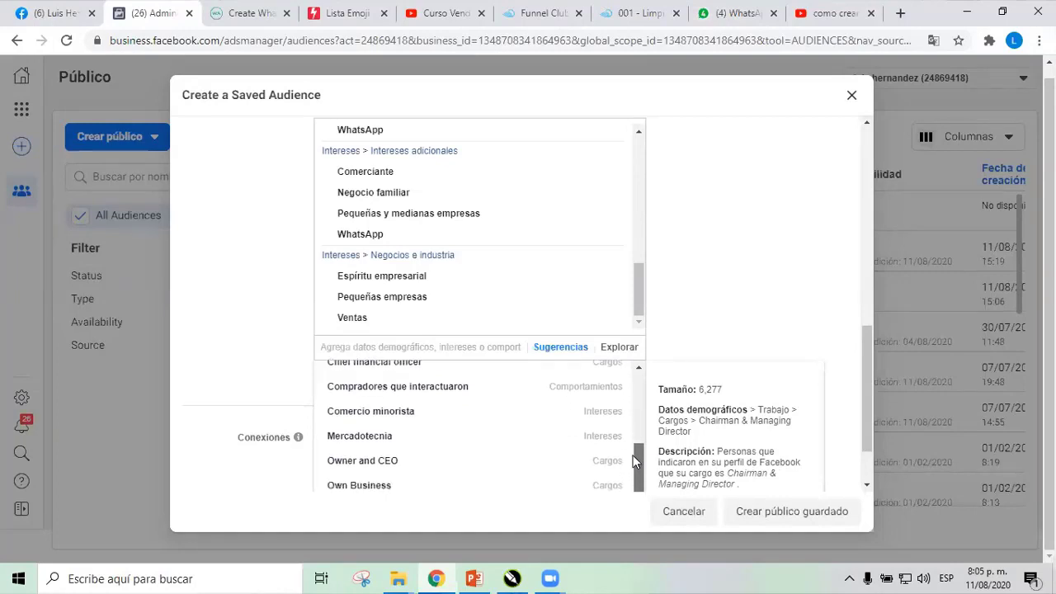
{"action": "left_click", "coordinate": [476, 387]}
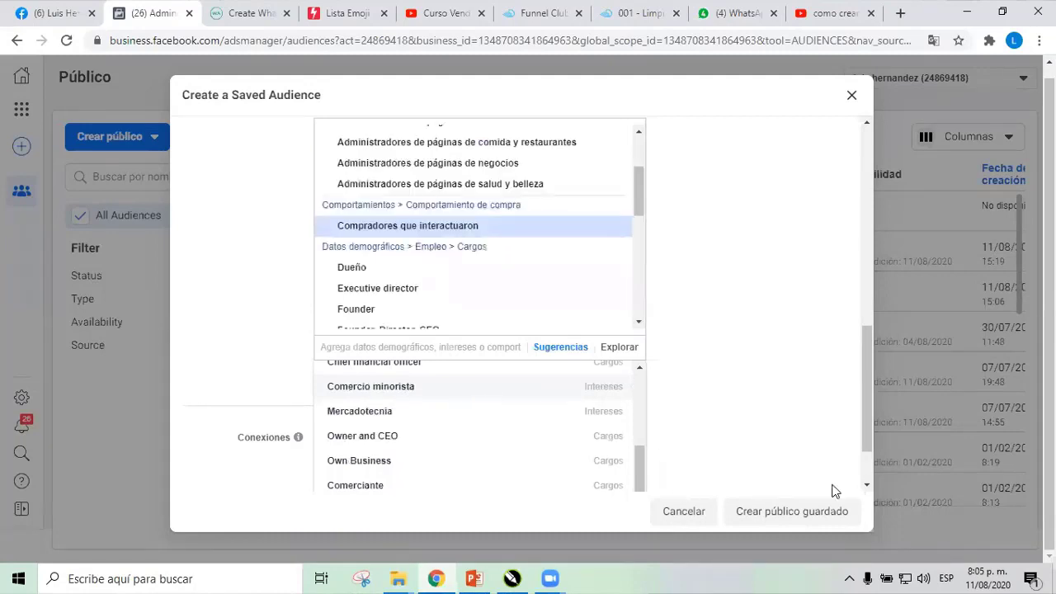
- Add the job titles Comerciante, Director general and the remaining Managing Director, plus the employers Empresária/proprietária and micro-empresária
{"action": "left_click_drag", "start_coordinate": [640, 399], "coordinate": [641, 508]}
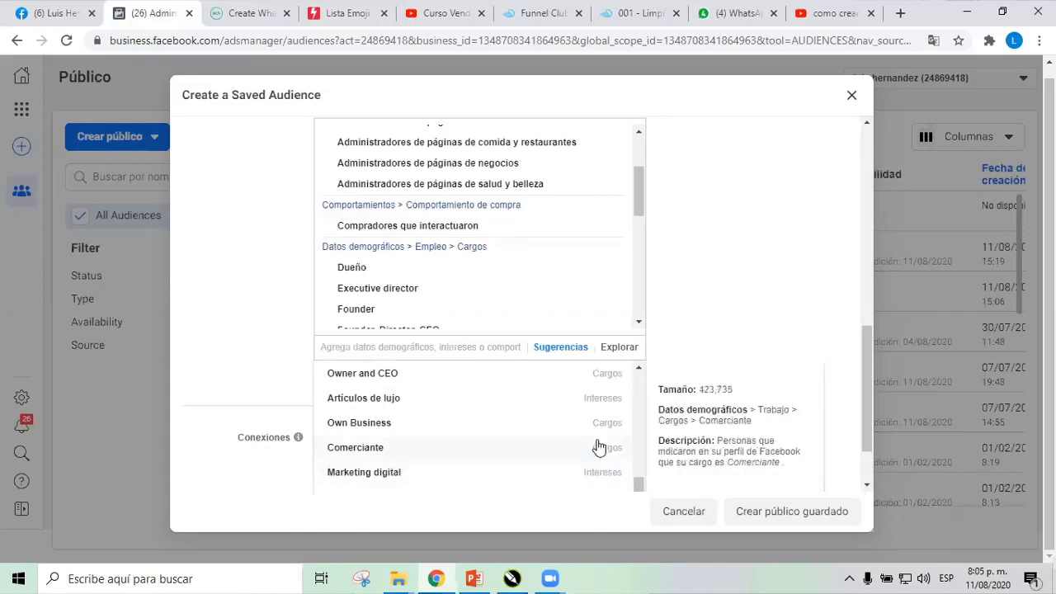
{"action": "mouse_move", "coordinate": [598, 429]}
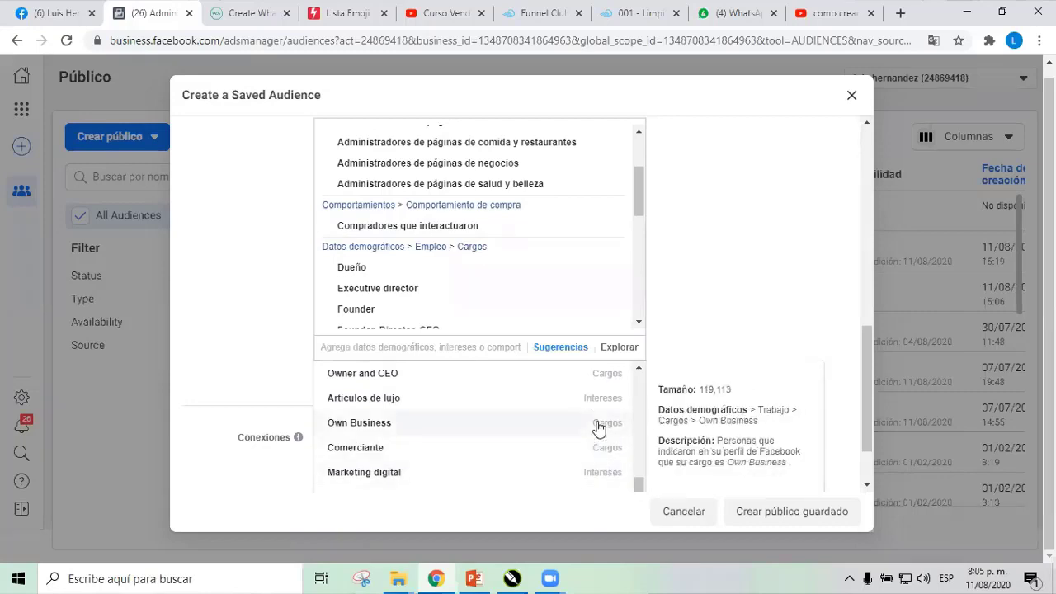
{"action": "left_click", "coordinate": [376, 450]}
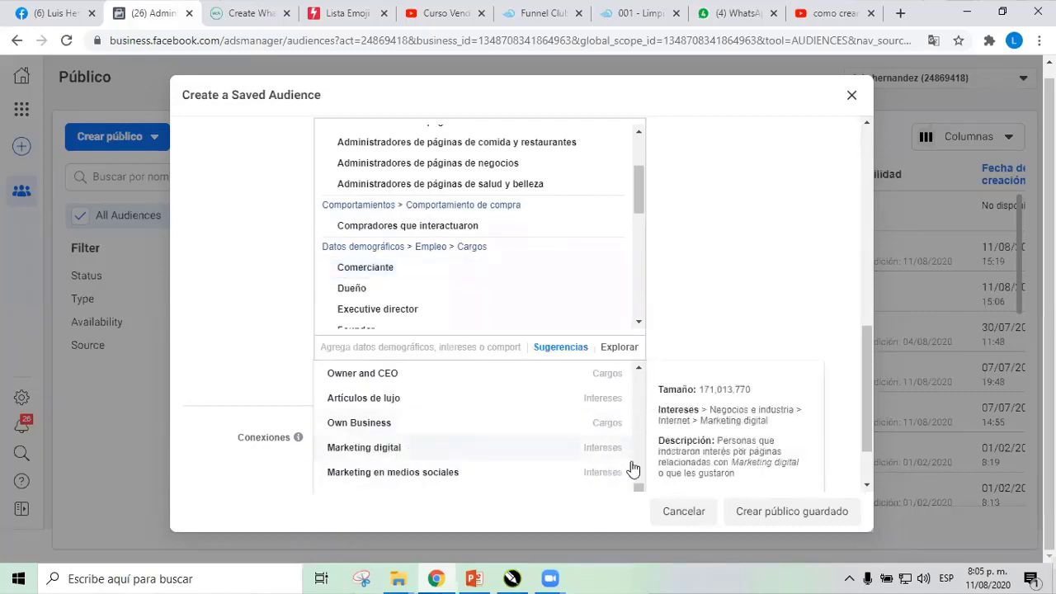
{"action": "scroll", "coordinate": [611, 408], "scroll_direction": "down", "scroll_amount": 1}
{"action": "scroll", "coordinate": [611, 408], "scroll_direction": "down", "scroll_amount": 1}
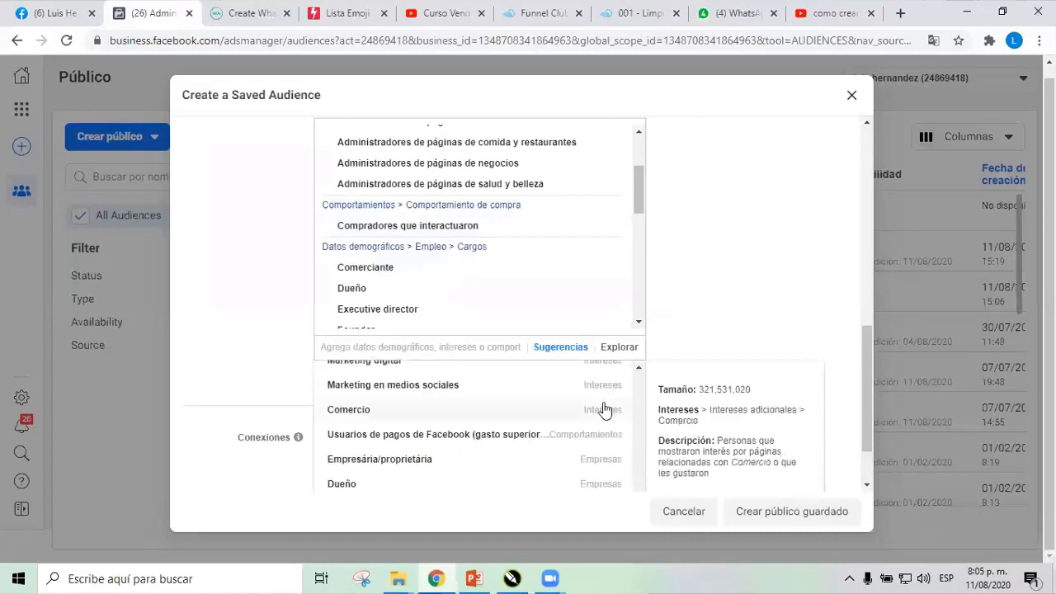
{"action": "left_click", "coordinate": [407, 465]}
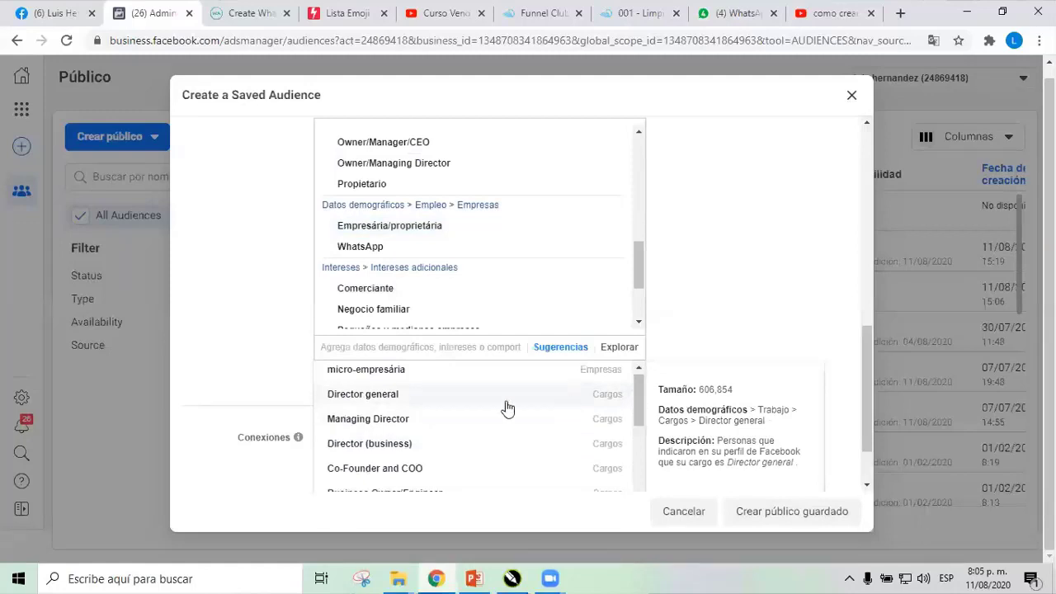
{"action": "left_click", "coordinate": [460, 397]}
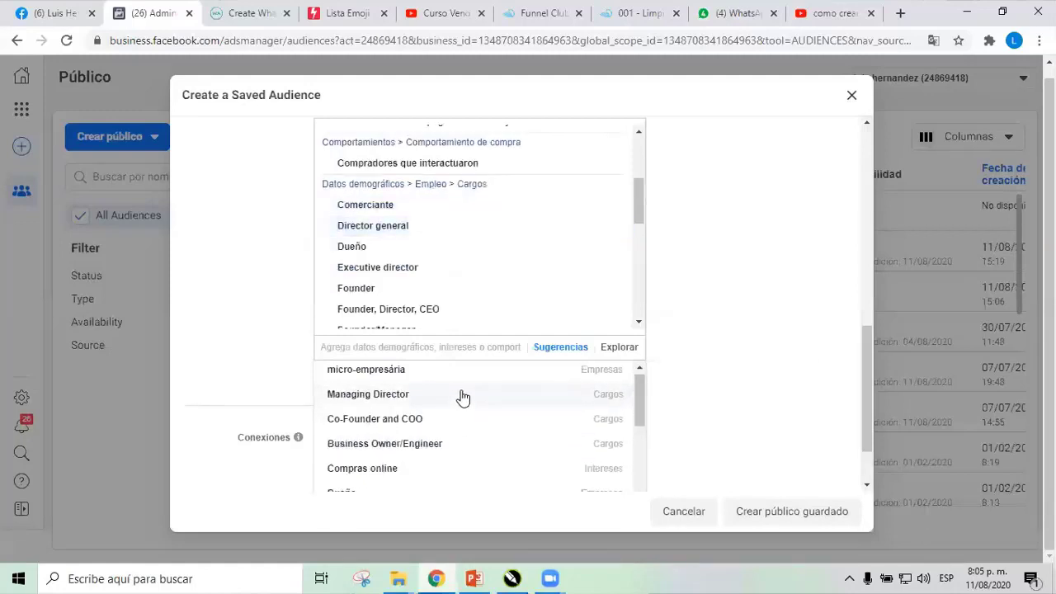
{"action": "left_click", "coordinate": [401, 372]}
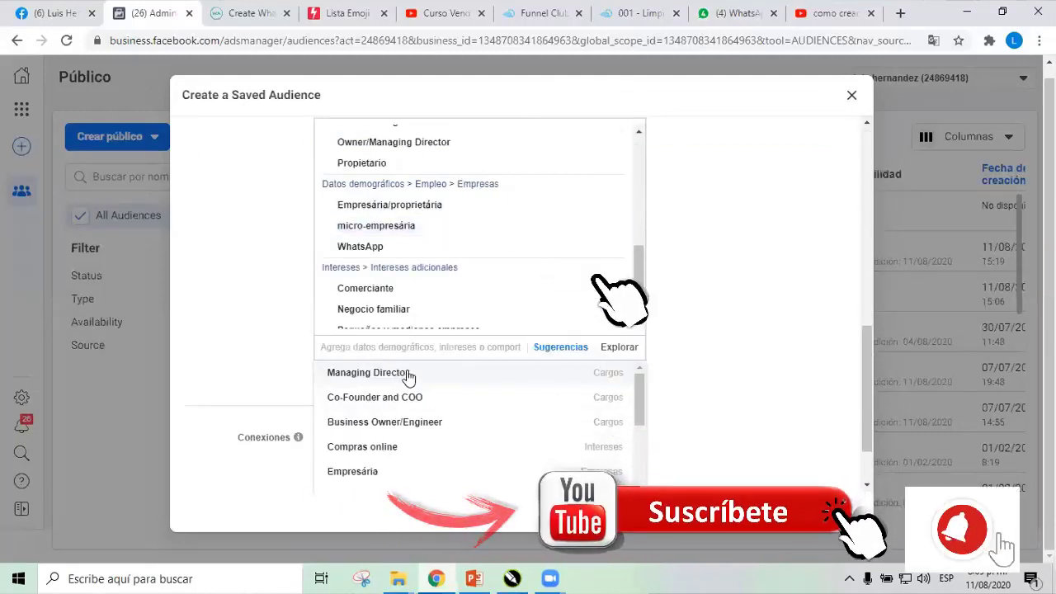
{"action": "left_click", "coordinate": [406, 374]}
- Add the employers Dueño, Empresario, Empresária, Comerciante and Sócio Proprietário to the detailed targeting
{"action": "mouse_move", "coordinate": [635, 398]}
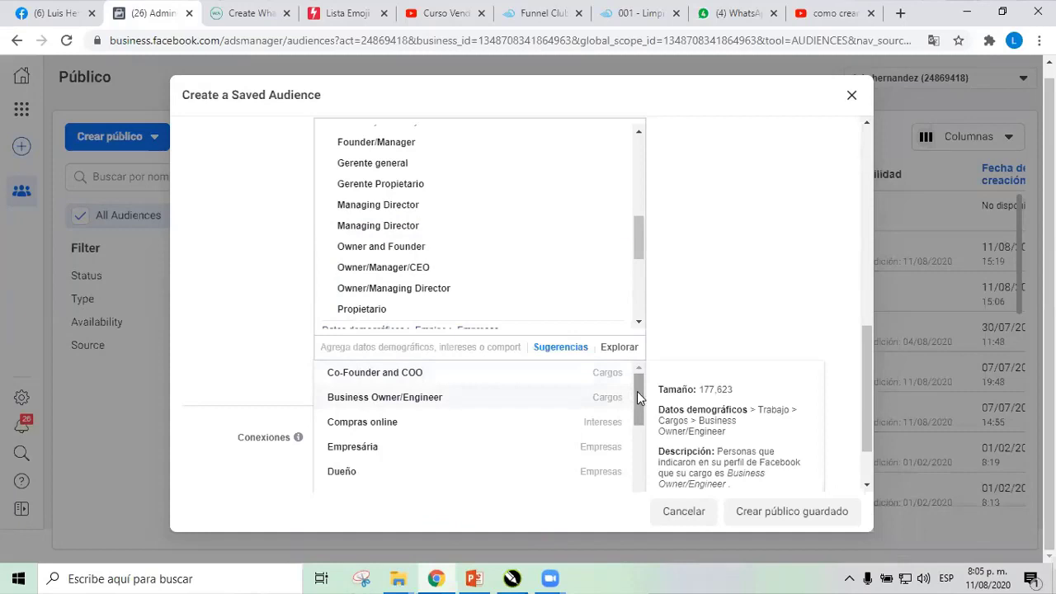
{"action": "left_click_drag", "start_coordinate": [639, 391], "coordinate": [637, 412]}
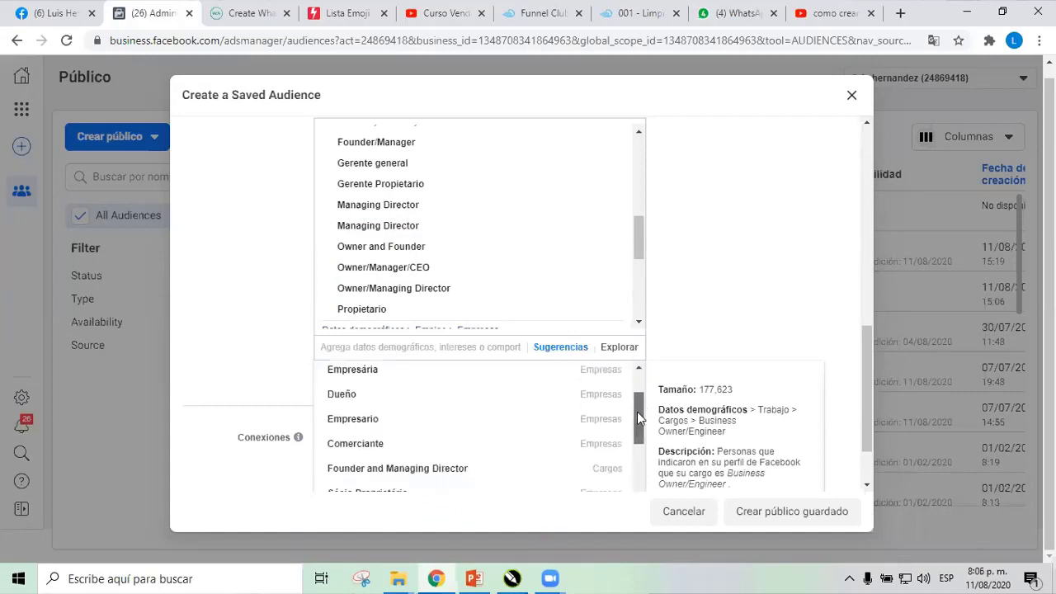
{"action": "left_click", "coordinate": [347, 397]}
{"action": "left_click", "coordinate": [352, 396]}
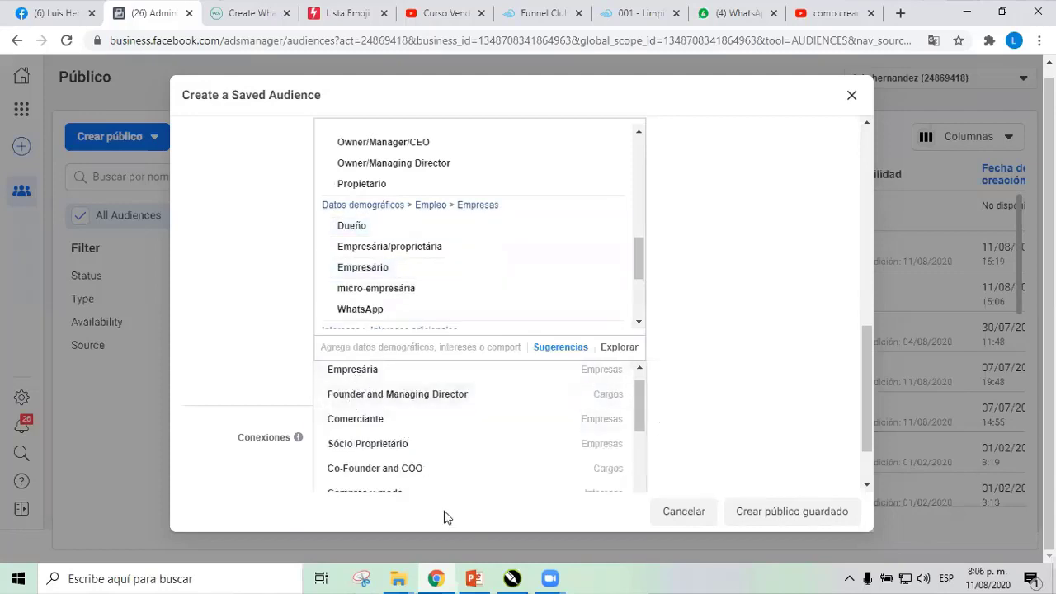
{"action": "left_click", "coordinate": [347, 370]}
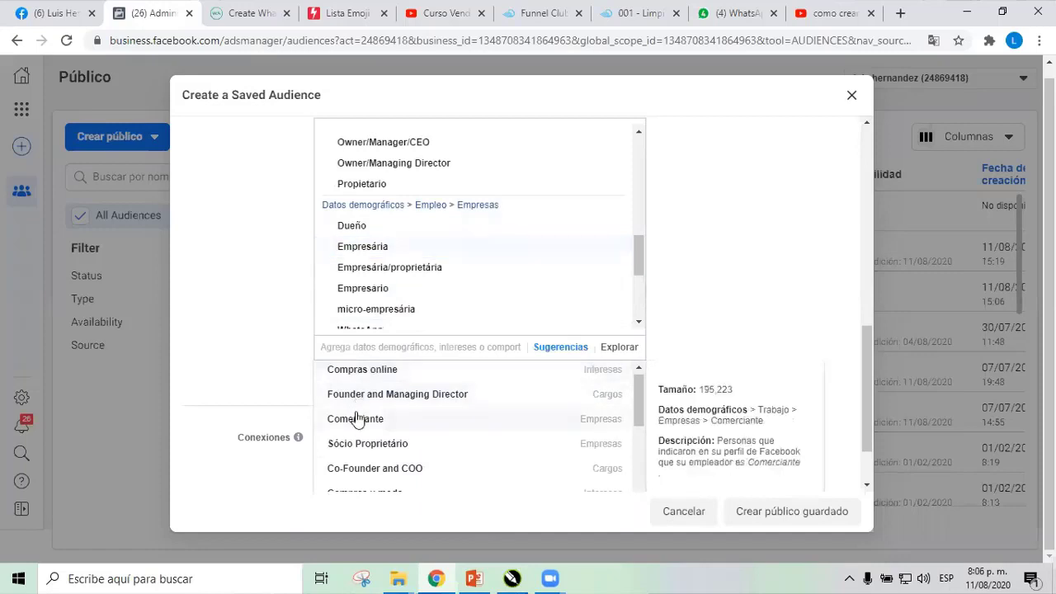
{"action": "left_click", "coordinate": [360, 422]}
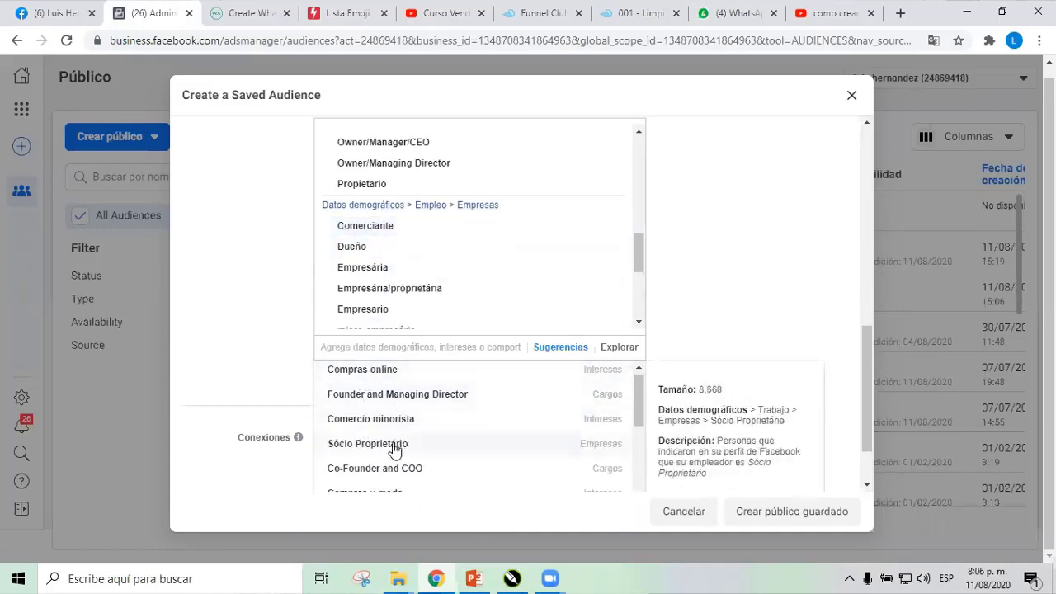
{"action": "left_click", "coordinate": [395, 447]}
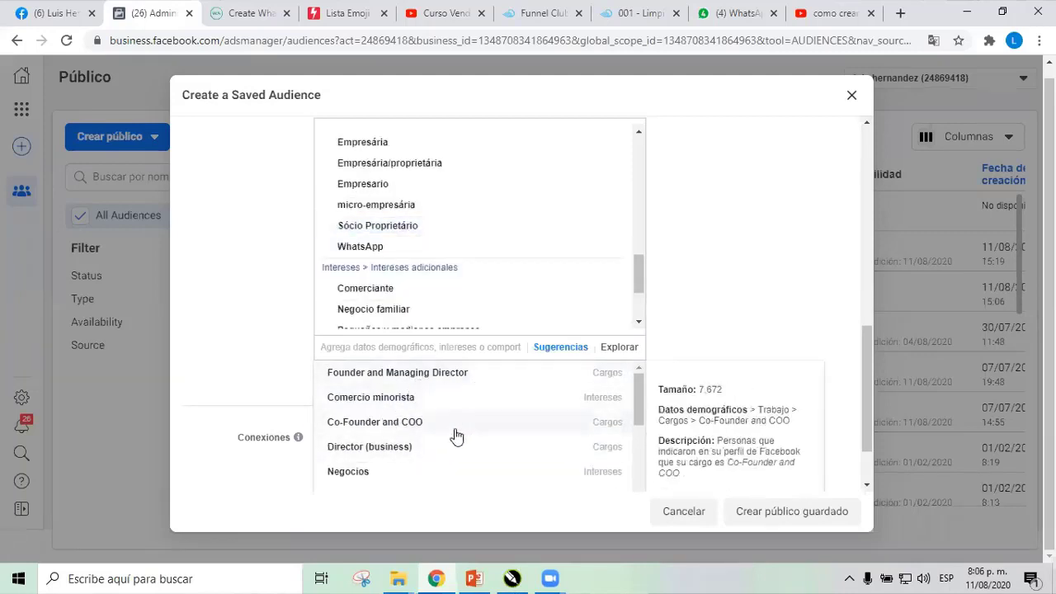
- Add the job titles Empresária - sócia and Fundador to the detailed targeting
{"action": "scroll", "coordinate": [472, 443], "scroll_direction": "down", "scroll_amount": 1}
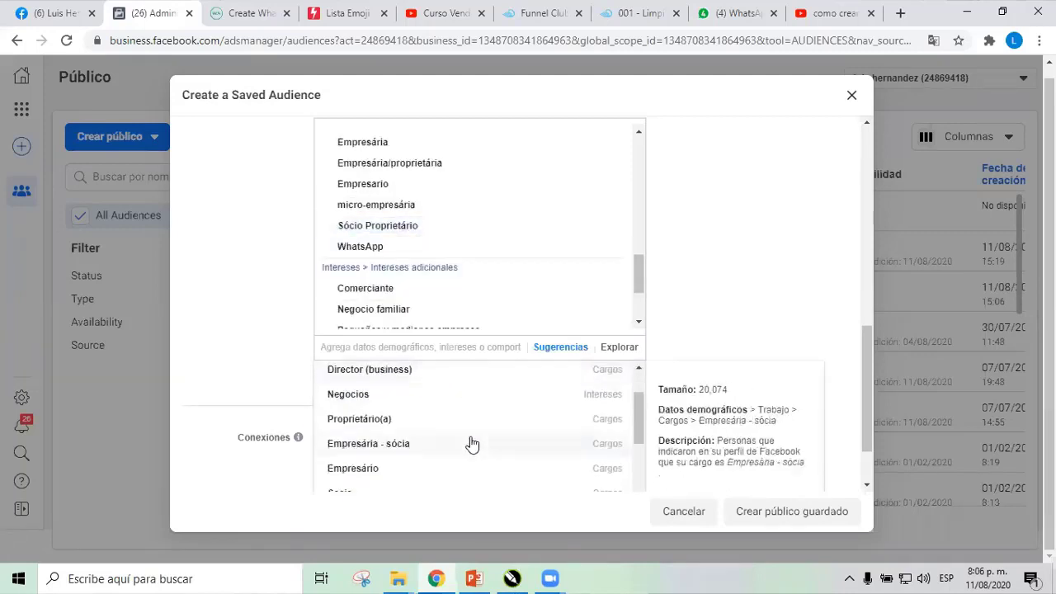
{"action": "left_click", "coordinate": [347, 448]}
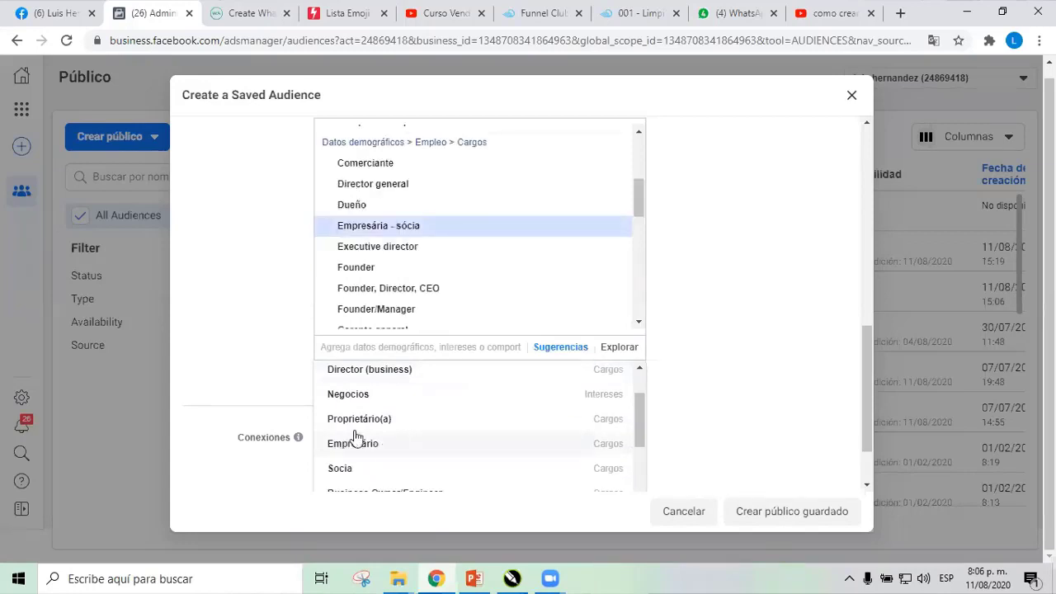
{"action": "left_click_drag", "start_coordinate": [640, 387], "coordinate": [640, 499]}
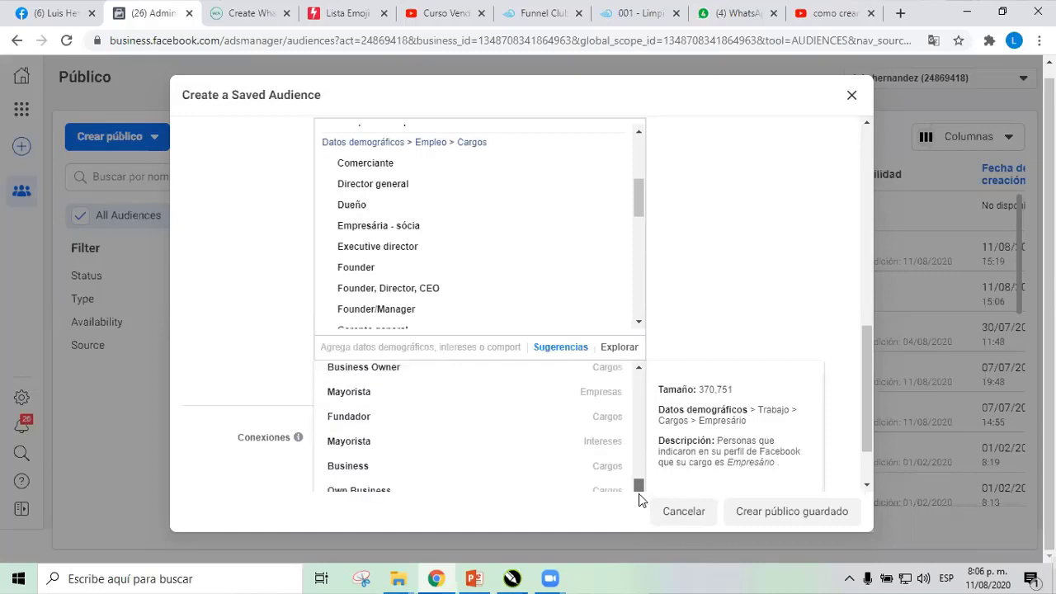
{"action": "left_click", "coordinate": [359, 419]}
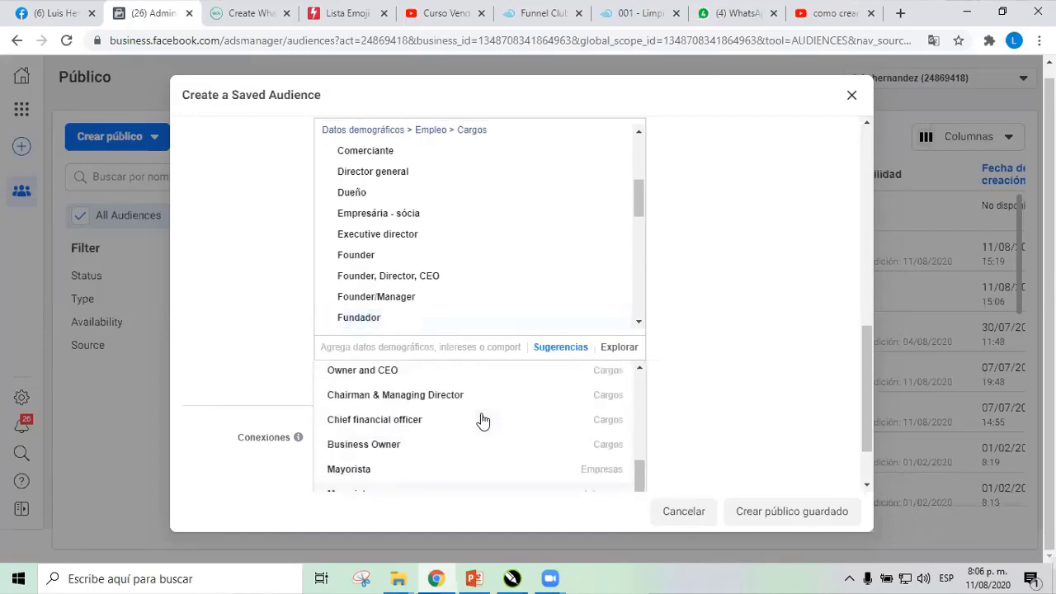
{"action": "scroll", "coordinate": [483, 422], "scroll_direction": "up", "scroll_amount": 5}
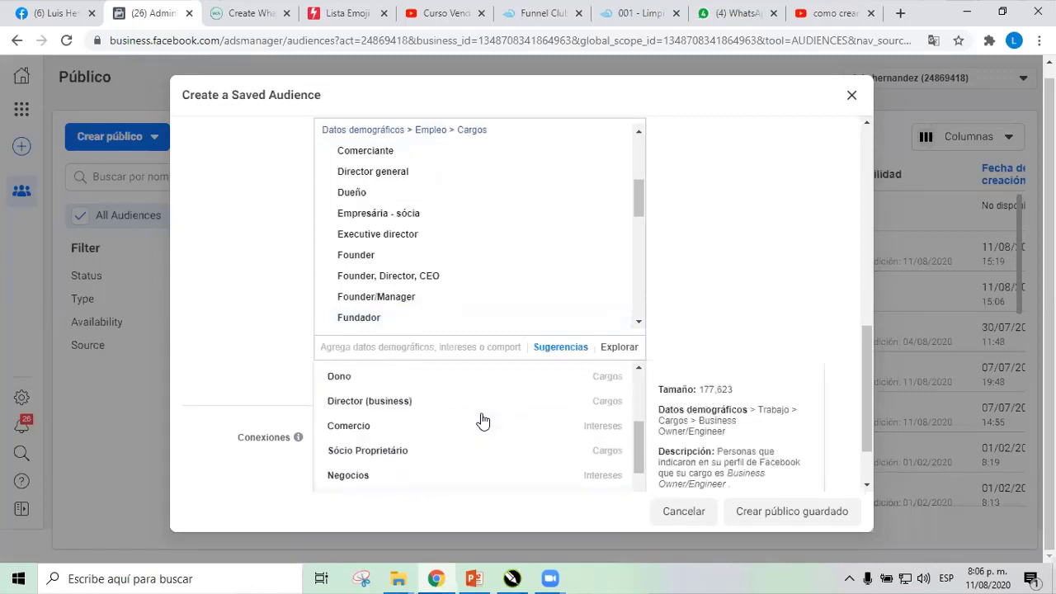
{"action": "scroll", "coordinate": [483, 422], "scroll_direction": "up", "scroll_amount": 1}
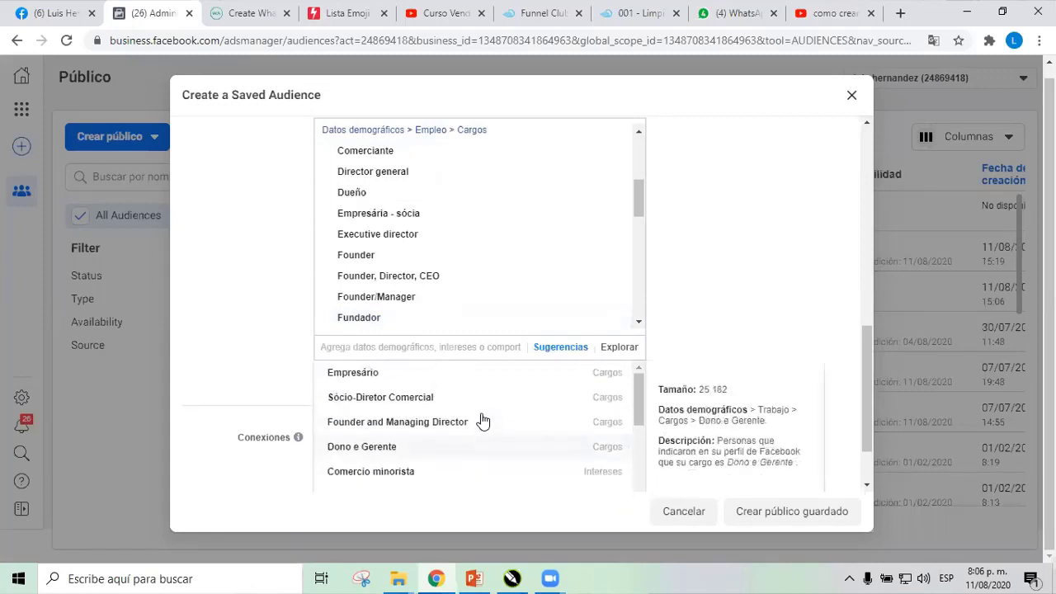
{"action": "scroll", "coordinate": [704, 302], "scroll_direction": "up", "scroll_amount": 1}
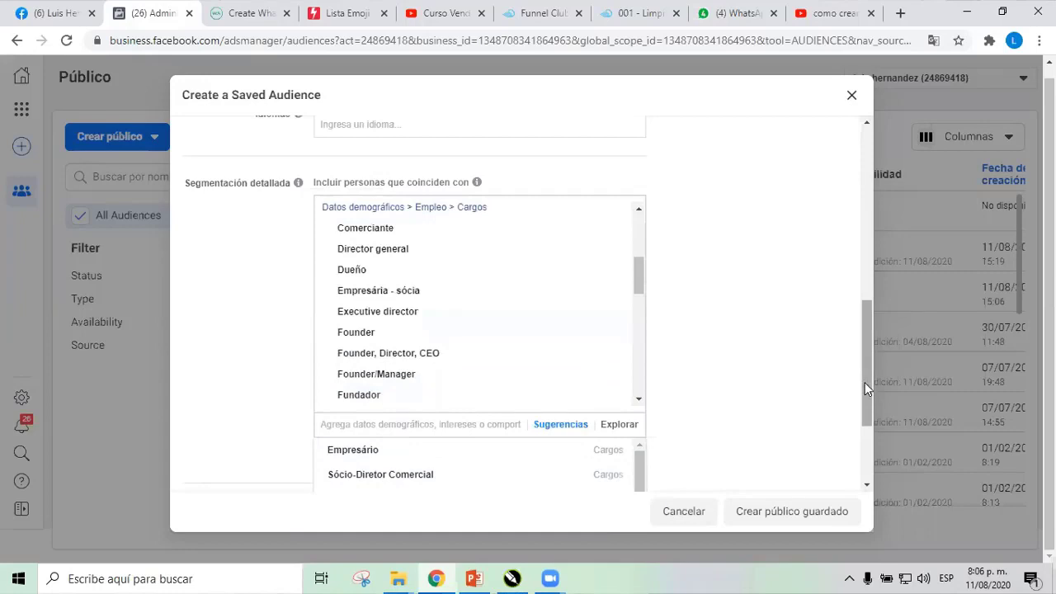
- Reduce the radius around Barranquilla, Atlantico to 40 km and check the audience's potential reach
{"action": "left_click_drag", "start_coordinate": [865, 382], "coordinate": [839, 212]}
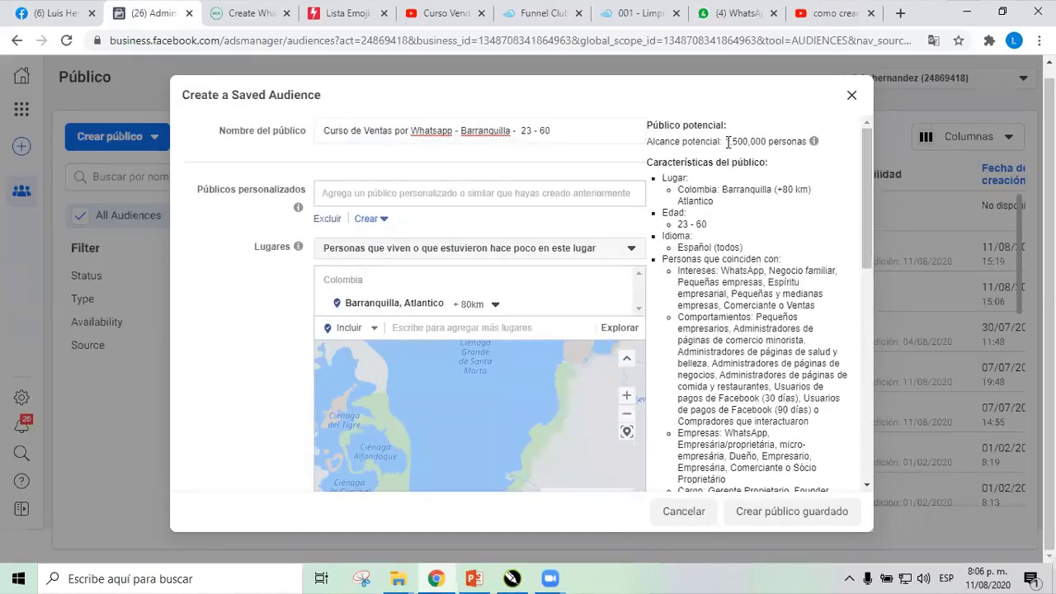
{"action": "left_click_drag", "start_coordinate": [727, 142], "coordinate": [763, 138]}
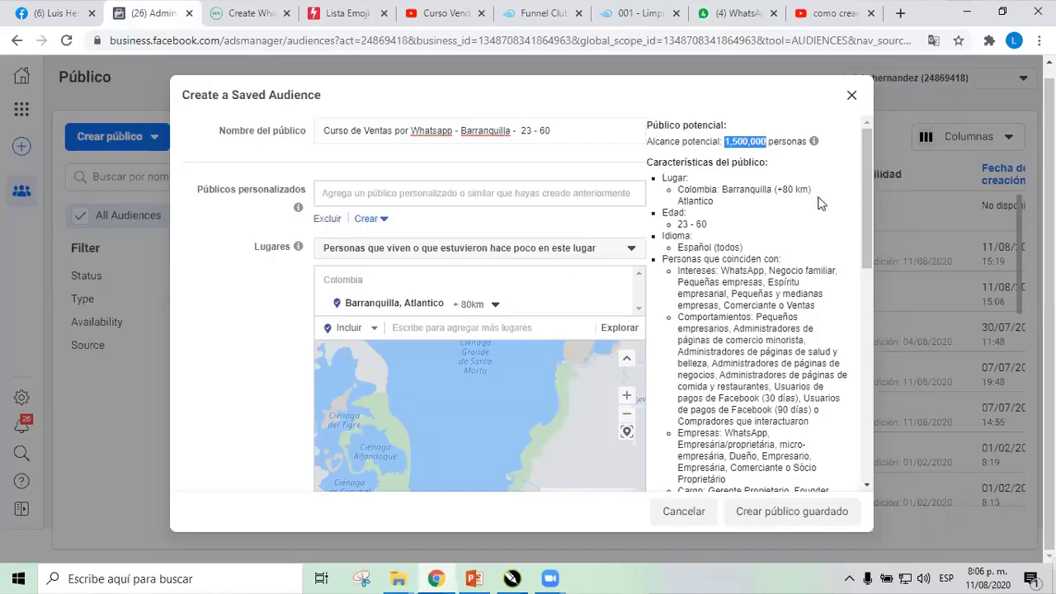
{"action": "scroll", "coordinate": [861, 235], "scroll_direction": "down", "scroll_amount": 3}
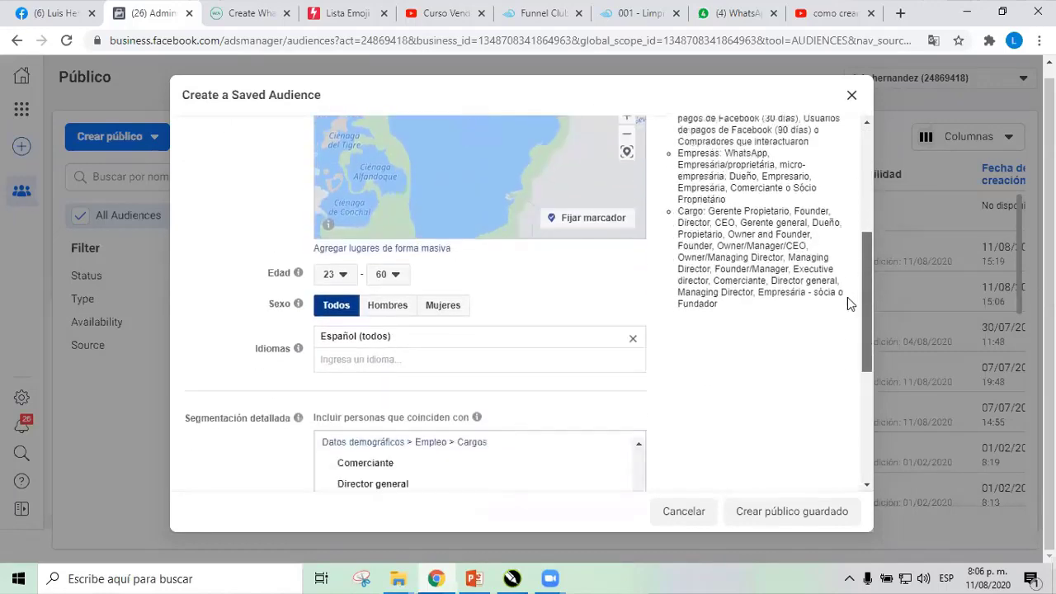
{"action": "scroll", "coordinate": [849, 285], "scroll_direction": "up", "scroll_amount": 5}
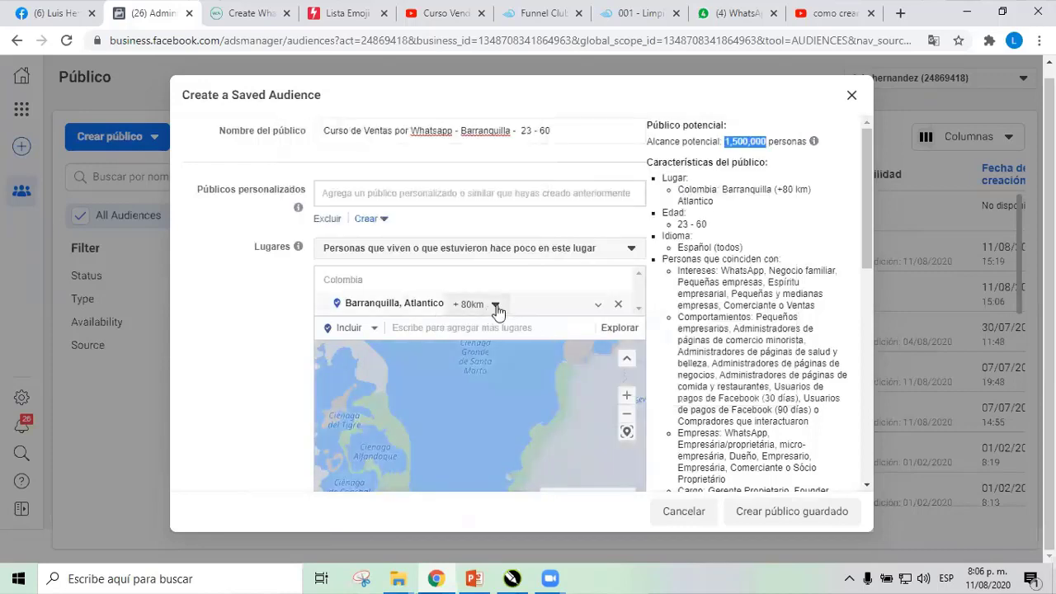
{"action": "left_click", "coordinate": [491, 305]}
{"action": "left_click_drag", "start_coordinate": [526, 393], "coordinate": [507, 393]}
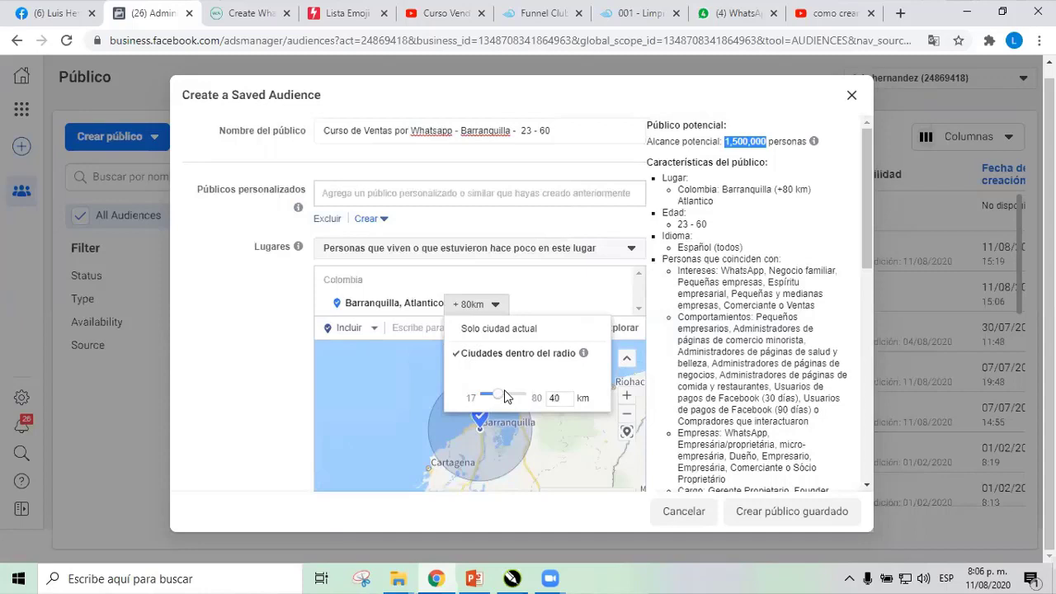
{"action": "left_click", "coordinate": [650, 256]}
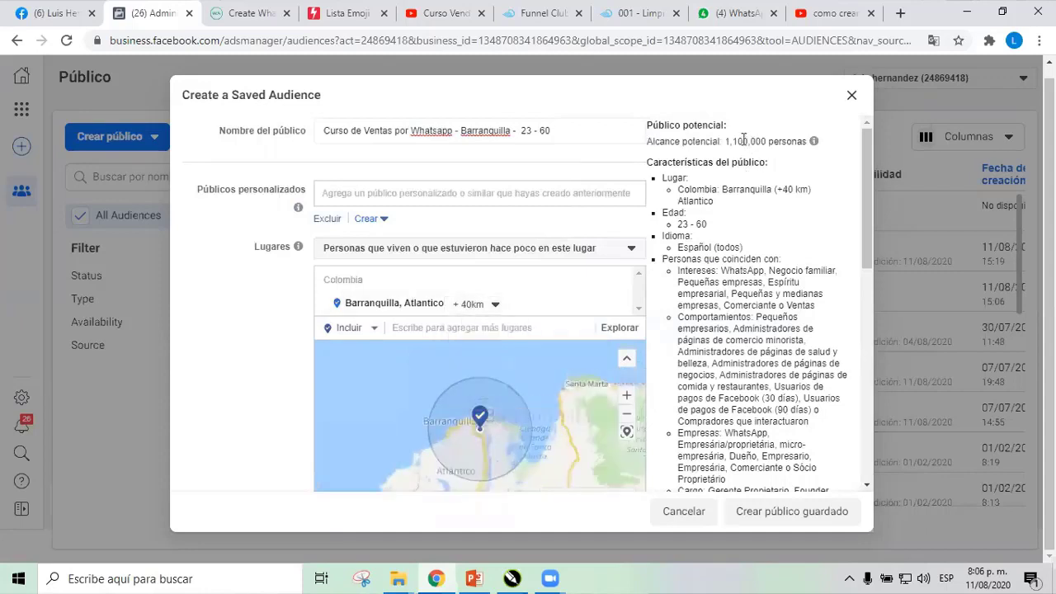
{"action": "left_click_drag", "start_coordinate": [725, 141], "coordinate": [757, 140]}
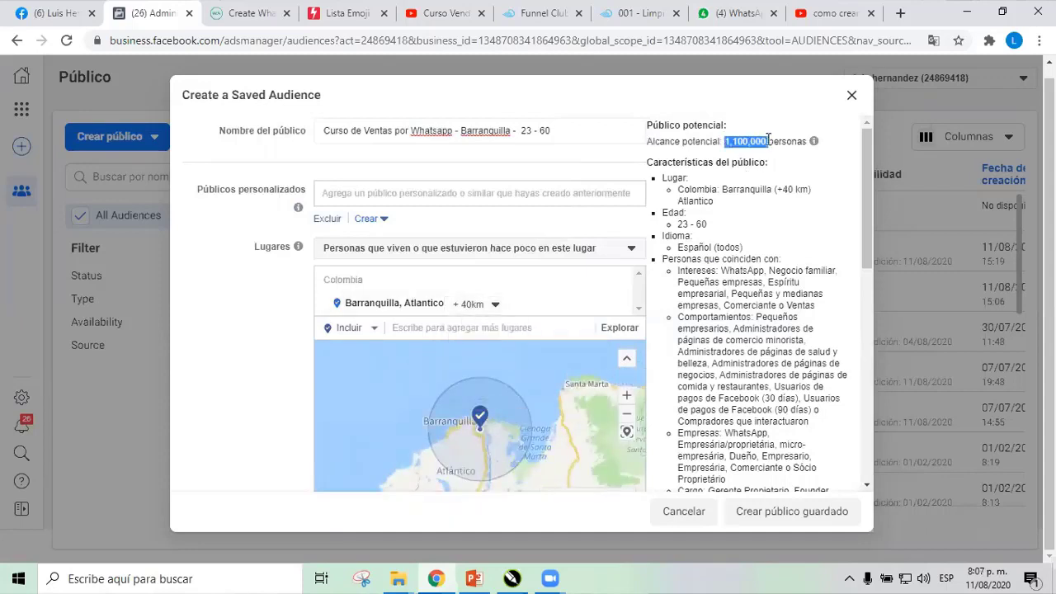
- Remove the job titles Founder, Executive director and Empresária - sócia from the detailed targeting, and recheck the potential reach
{"action": "left_click_drag", "start_coordinate": [870, 206], "coordinate": [864, 258]}
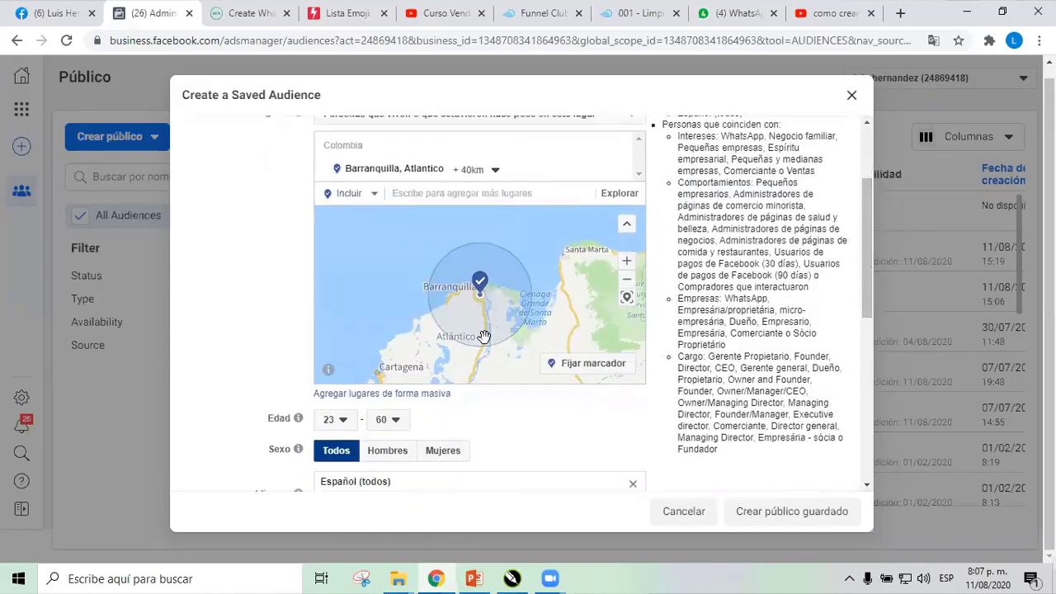
{"action": "scroll", "coordinate": [483, 335], "scroll_direction": "down", "scroll_amount": 2}
{"action": "scroll", "coordinate": [528, 426], "scroll_direction": "down", "scroll_amount": 5}
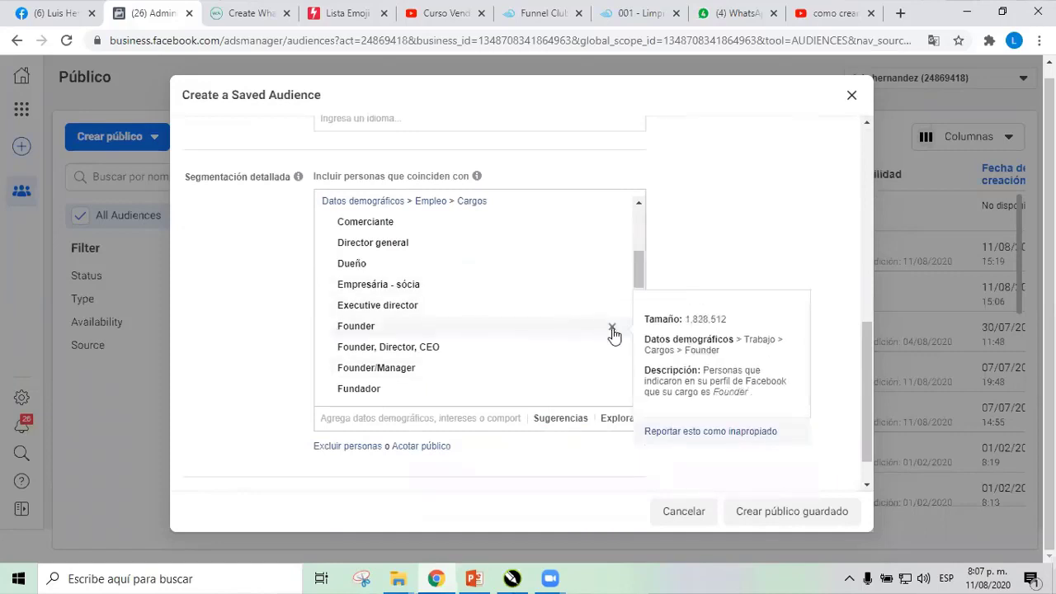
{"action": "left_click", "coordinate": [612, 329]}
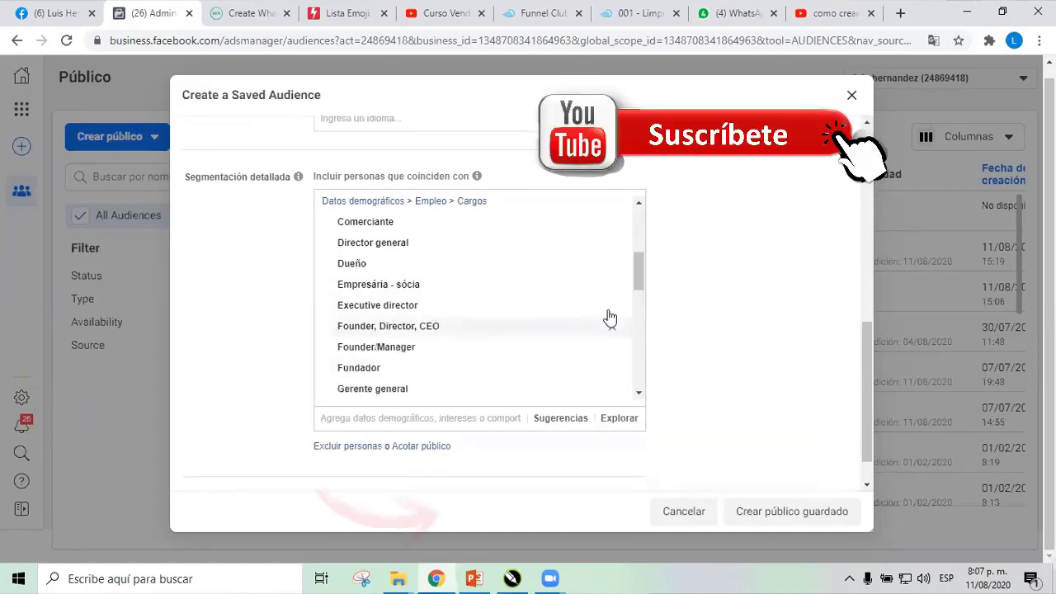
{"action": "left_click", "coordinate": [611, 312]}
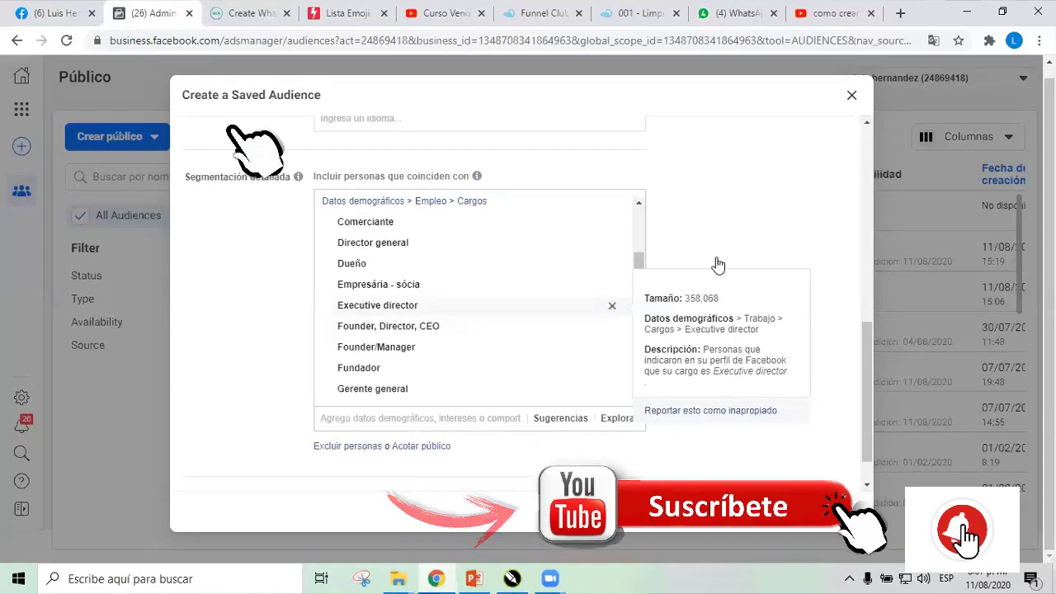
{"action": "scroll", "coordinate": [739, 252], "scroll_direction": "up", "scroll_amount": 1}
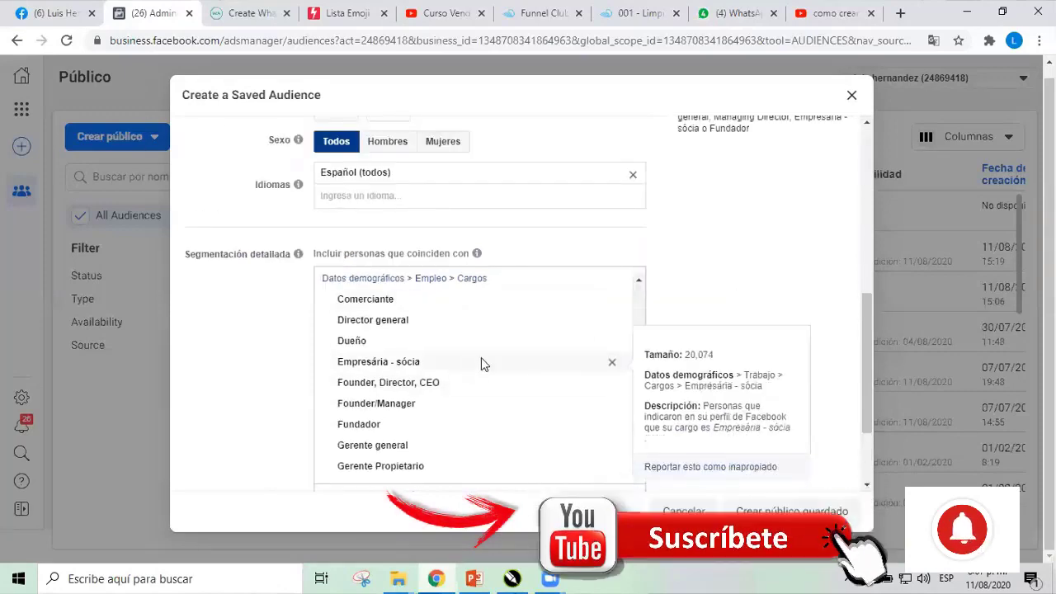
{"action": "left_click", "coordinate": [612, 362]}
{"action": "scroll", "coordinate": [736, 264], "scroll_direction": "up", "scroll_amount": 3}
{"action": "scroll", "coordinate": [736, 260], "scroll_direction": "up", "scroll_amount": 3}
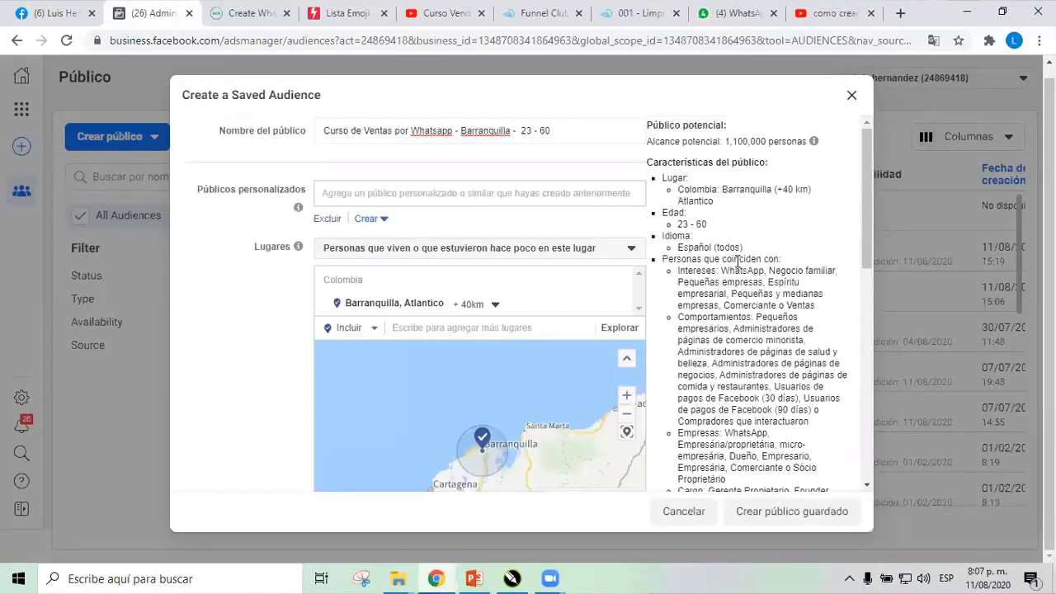
- Review the remaining targeting criteria and create the saved audience
{"action": "scroll", "coordinate": [735, 260], "scroll_direction": "down", "scroll_amount": 4}
{"action": "scroll", "coordinate": [483, 419], "scroll_direction": "down", "scroll_amount": 4}
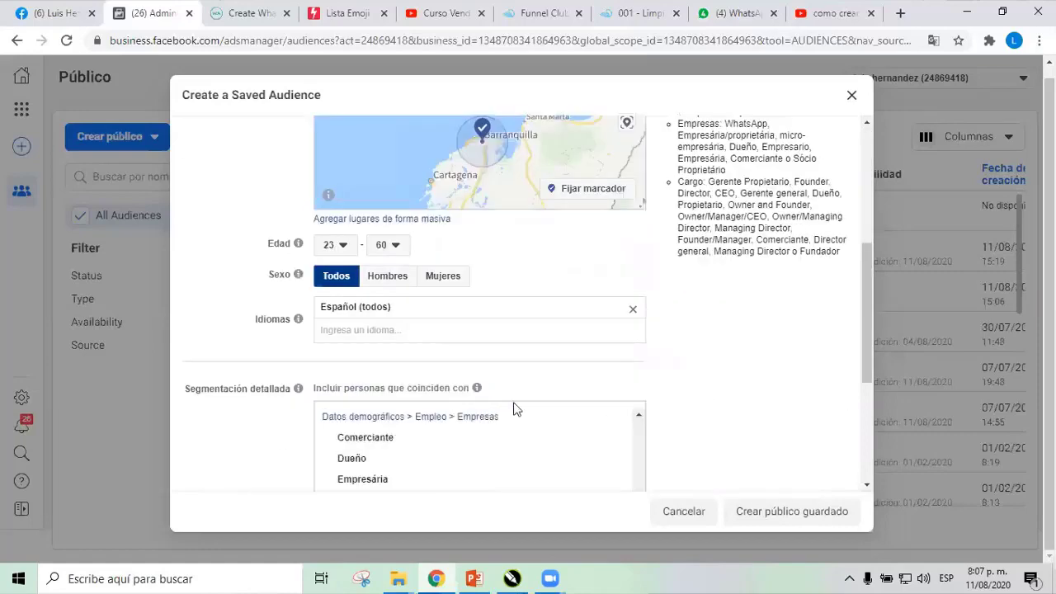
{"action": "scroll", "coordinate": [530, 272], "scroll_direction": "down", "scroll_amount": 3}
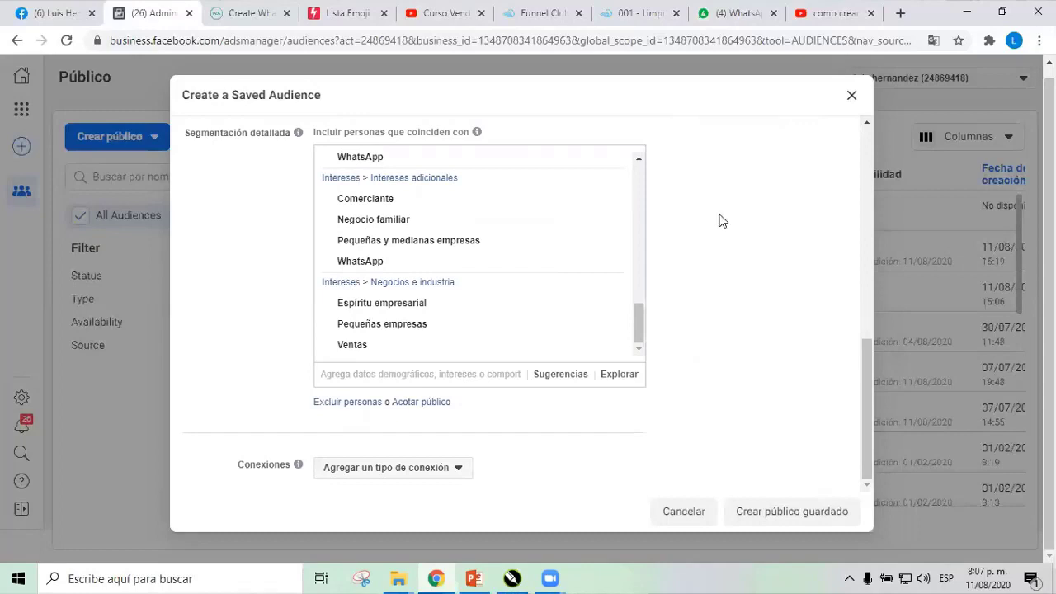
{"action": "left_click", "coordinate": [802, 513]}
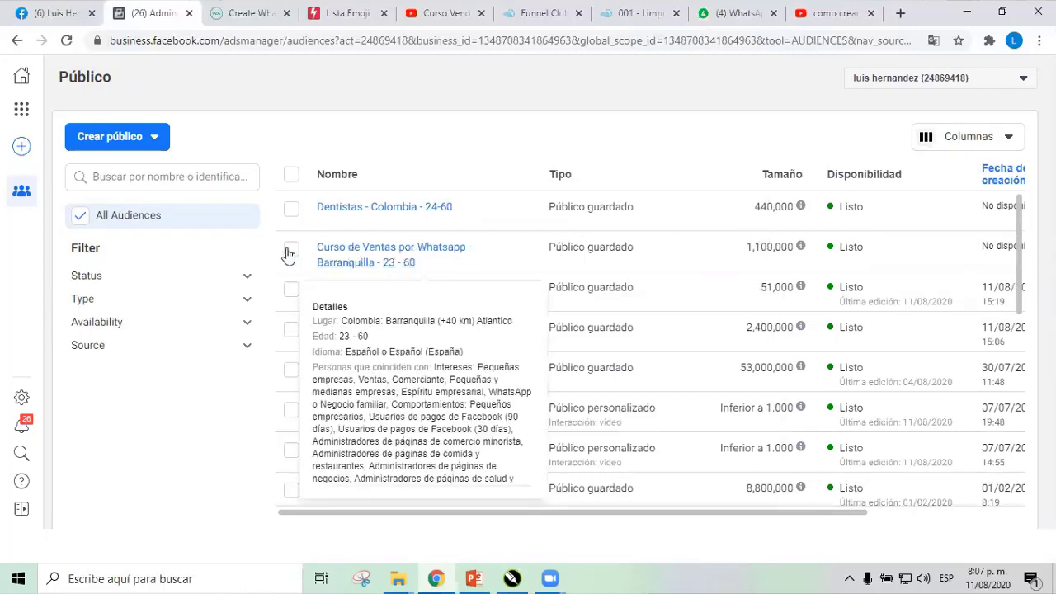
- Open the details of the audience Curso de Ventas por Whatsapp - Barranquilla - 23 - 60 and examine its available actions and characteristics
{"action": "left_click", "coordinate": [368, 252]}
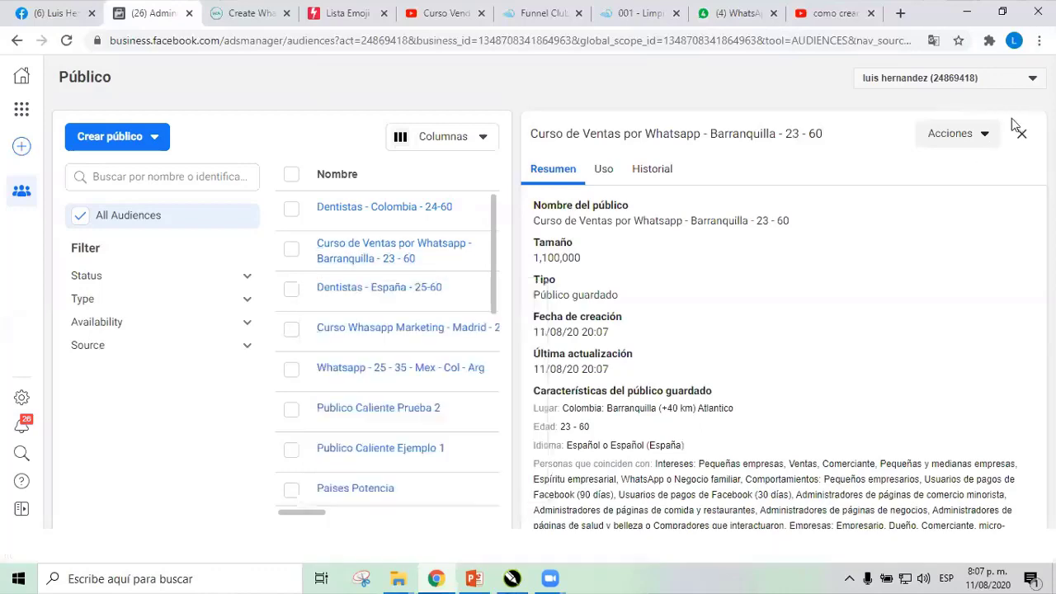
{"action": "left_click", "coordinate": [984, 137]}
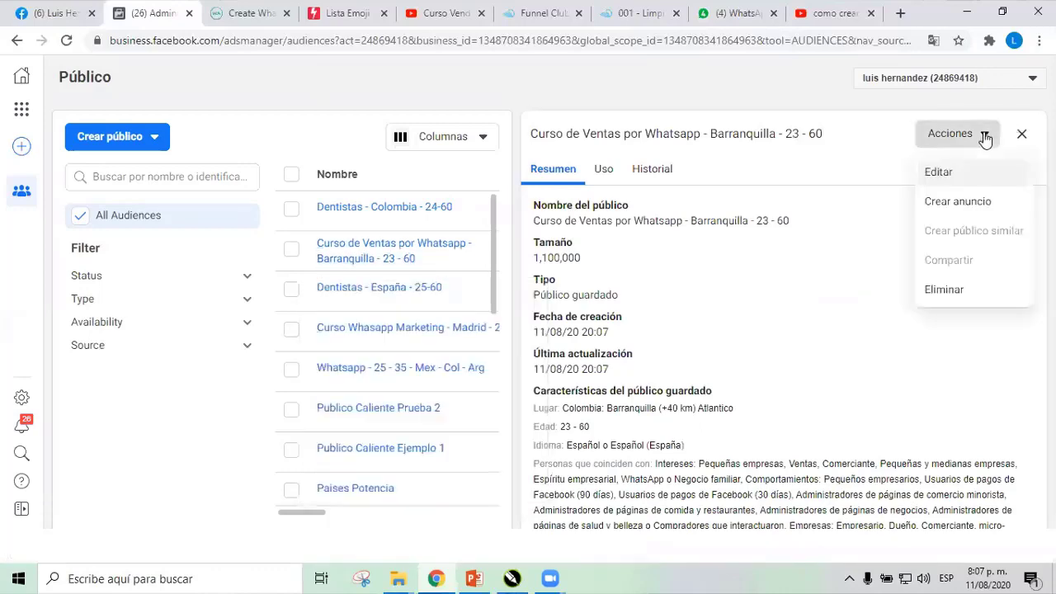
{"action": "scroll", "coordinate": [704, 334], "scroll_direction": "down", "scroll_amount": 2}
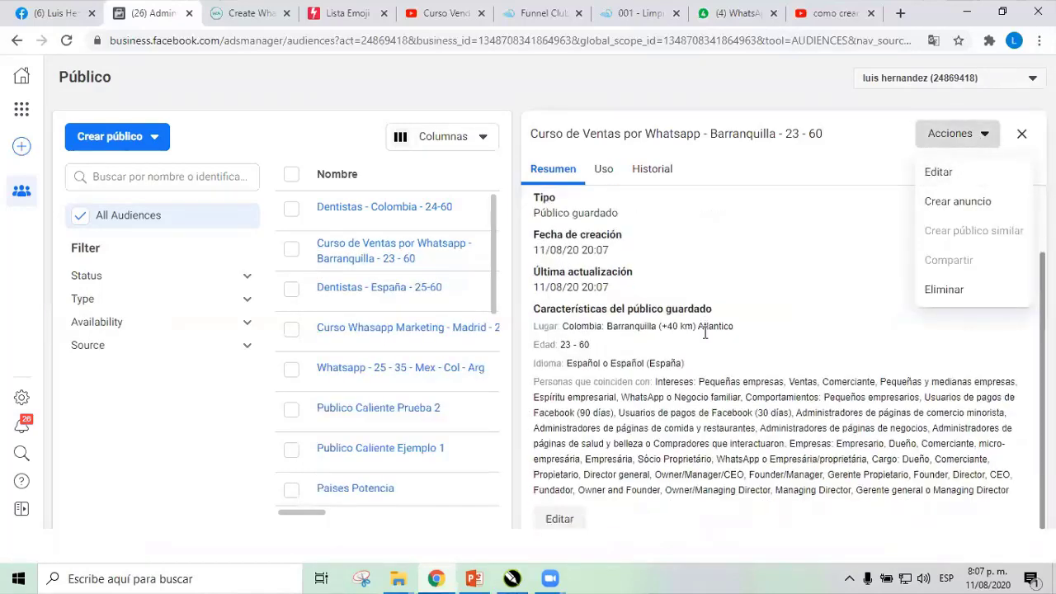